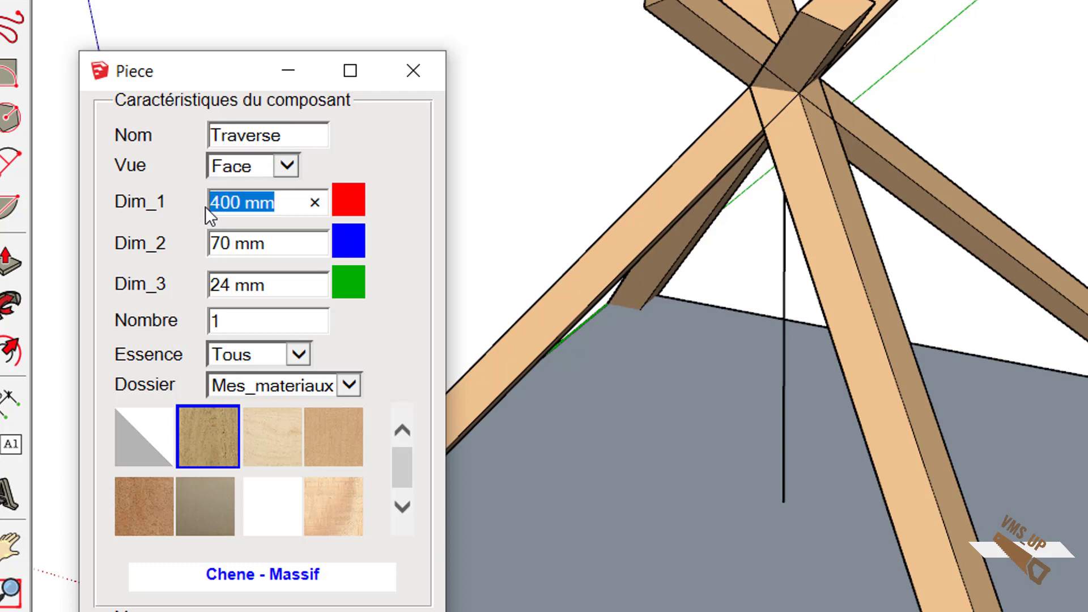
# Step: Generate one Traverse piece measuring 1000 × 100 × 24 mm in the Hetre - Massif material and close the piece generator
pyautogui.write('1000')
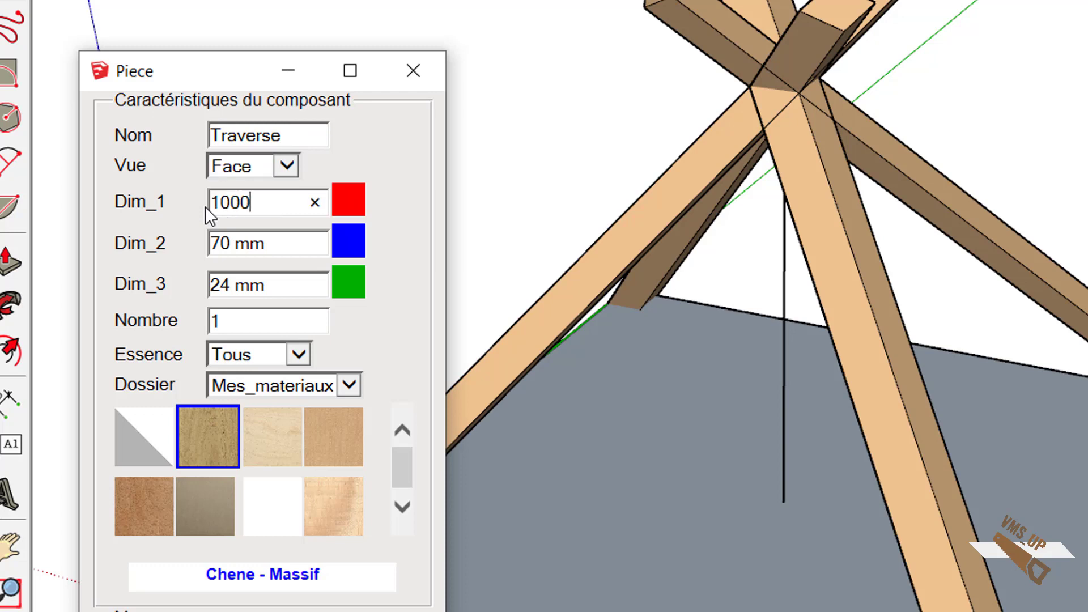
pyautogui.press('Tab')
pyautogui.write('100')
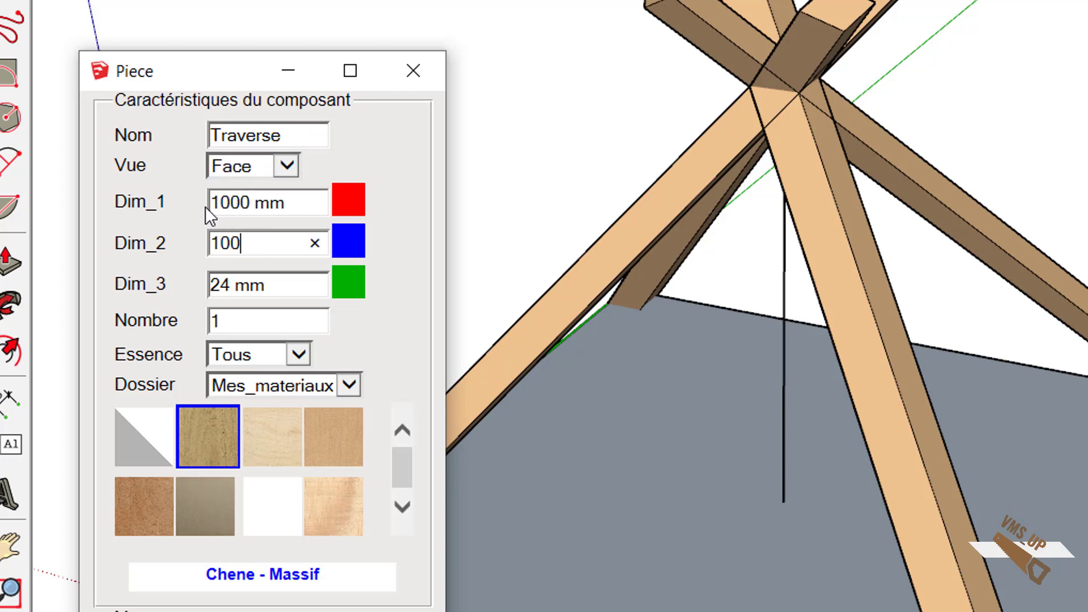
pyautogui.press('Tab')
pyautogui.write('24')
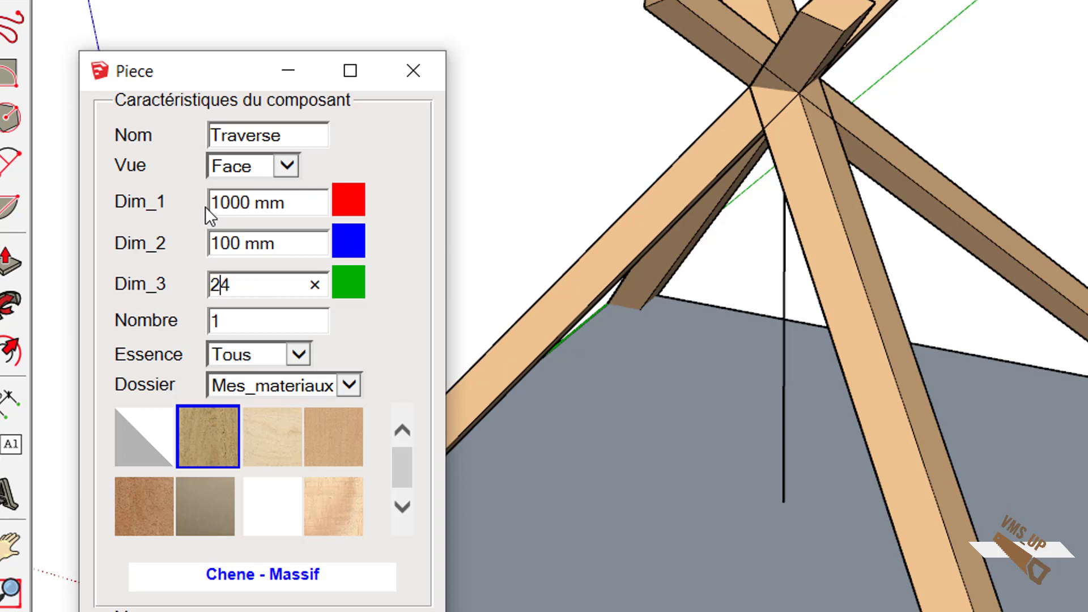
pyautogui.press('Tab')
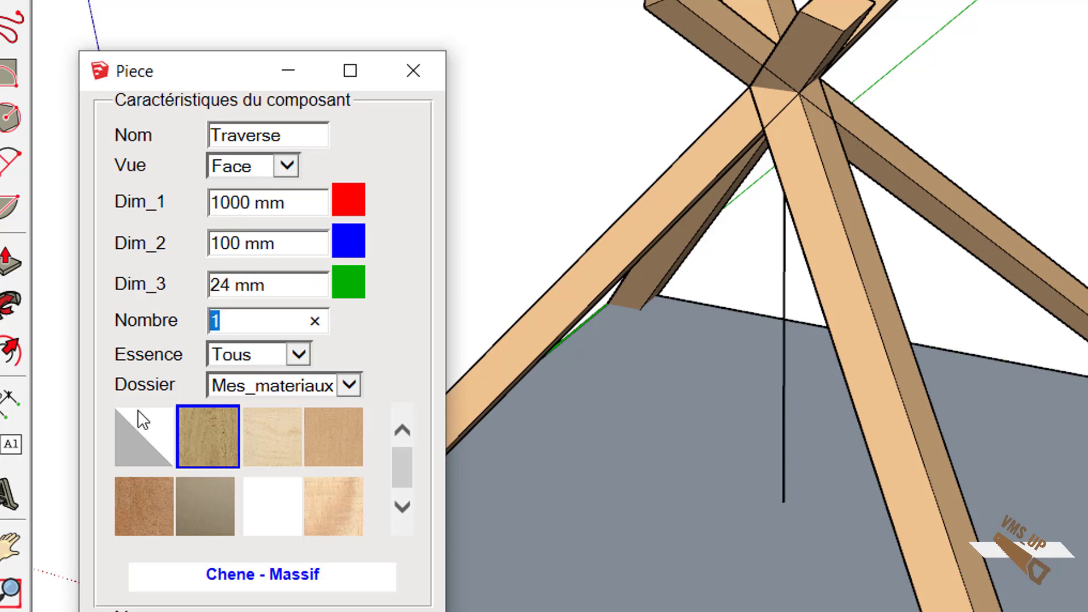
pyautogui.click(142, 513)
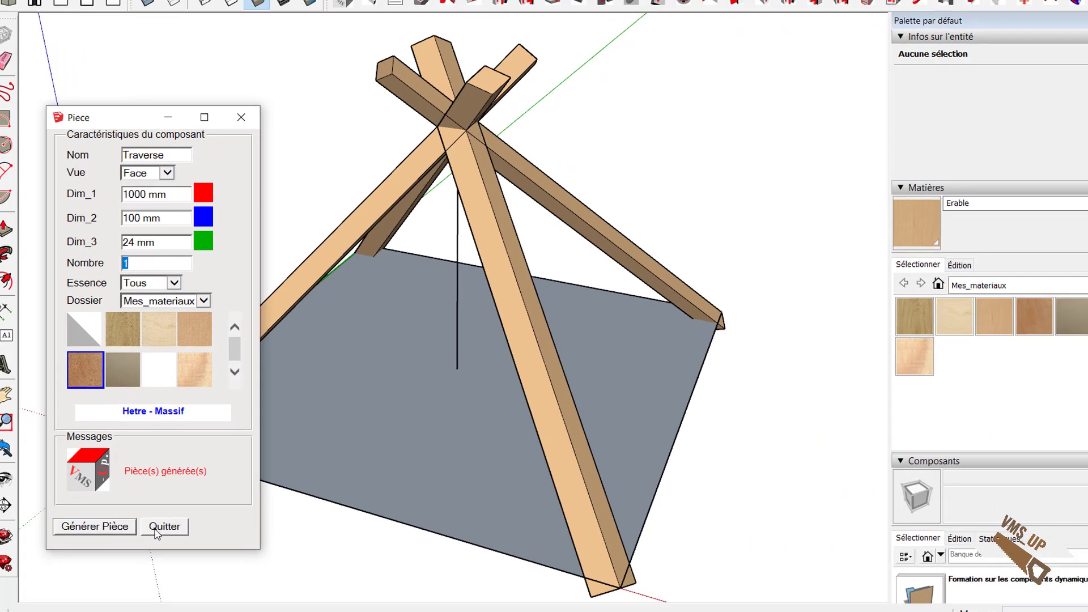
pyautogui.click(164, 527)
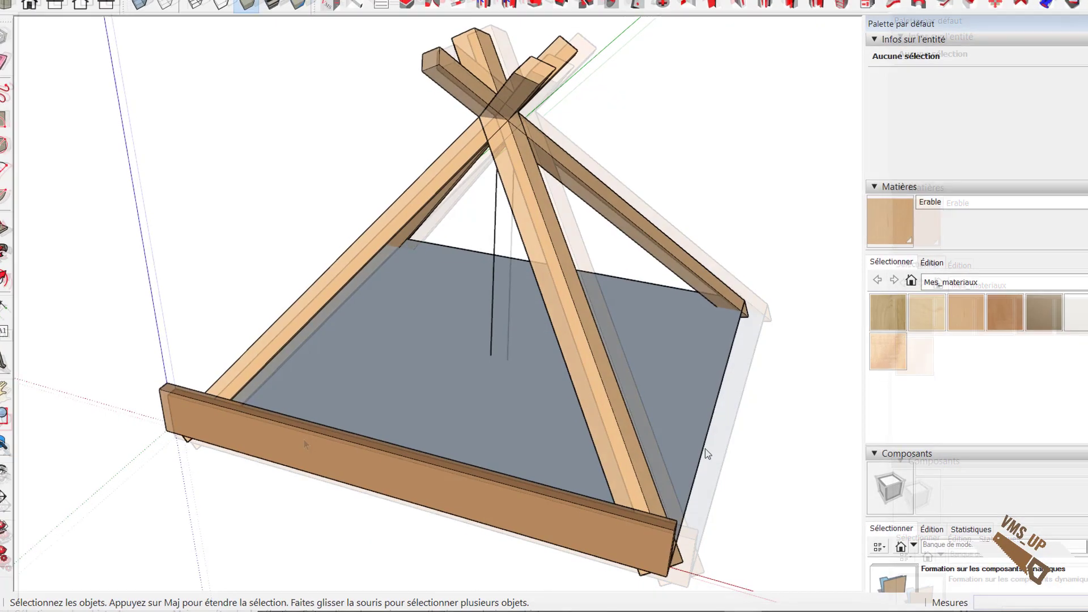
# Step: Hide the grey base surface group beneath the wooden frame
pyautogui.rightClick(702, 447)
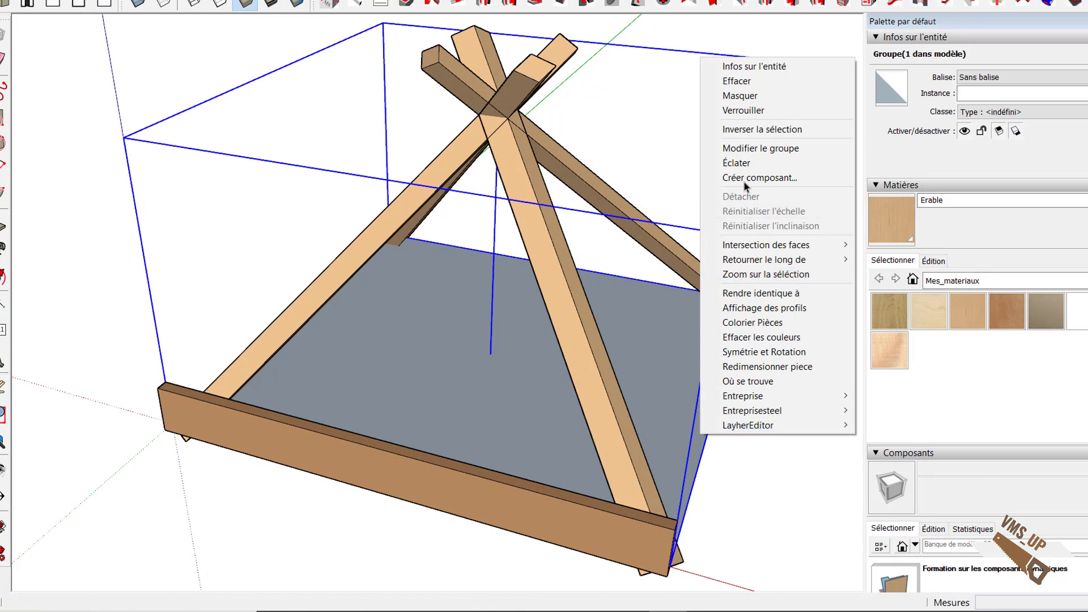
pyautogui.click(751, 105)
# Step: Rotate the Traverse about its lower end corner until its inner face follows the slope of the Aretier
pyautogui.moveTo(792, 425); pyautogui.dragTo(377, 304, button='middle')
pyautogui.scroll(5, 227, 493)
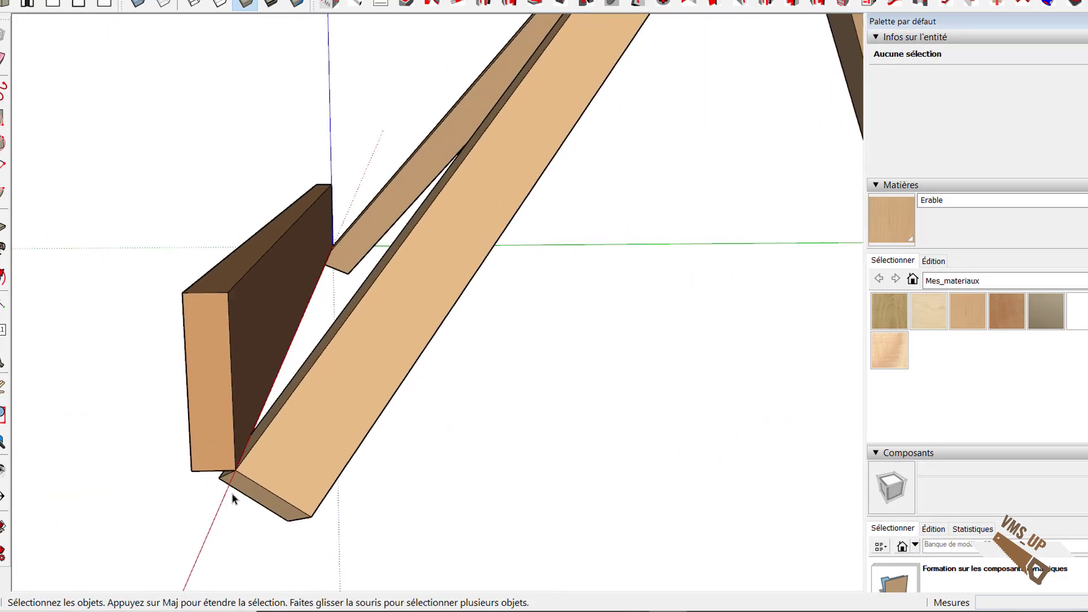
pyautogui.click(220, 461)
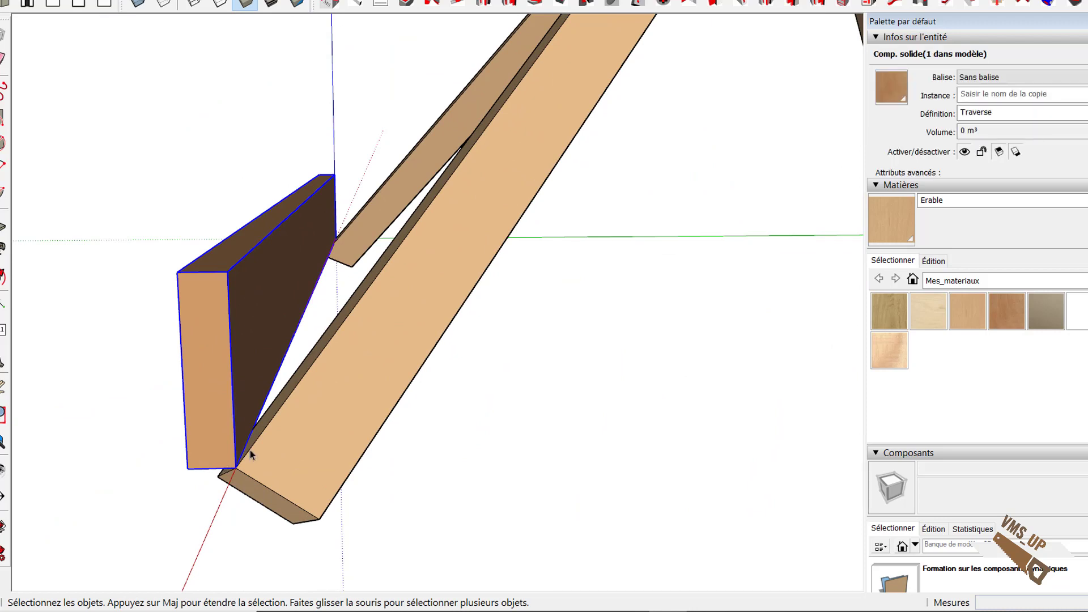
pyautogui.press('q')
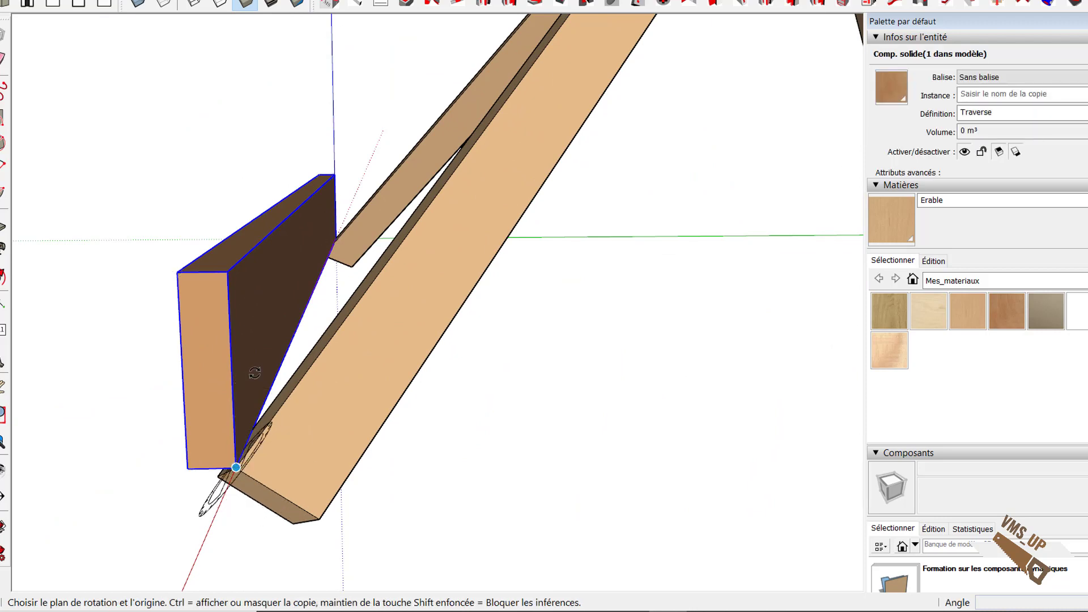
pyautogui.click(235, 467)
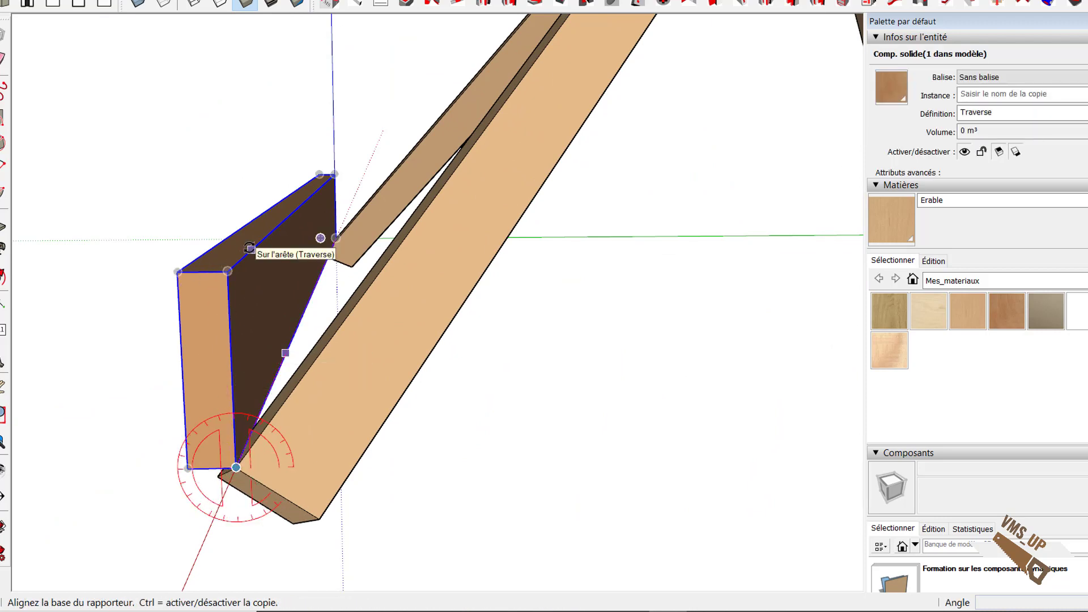
pyautogui.click(251, 249)
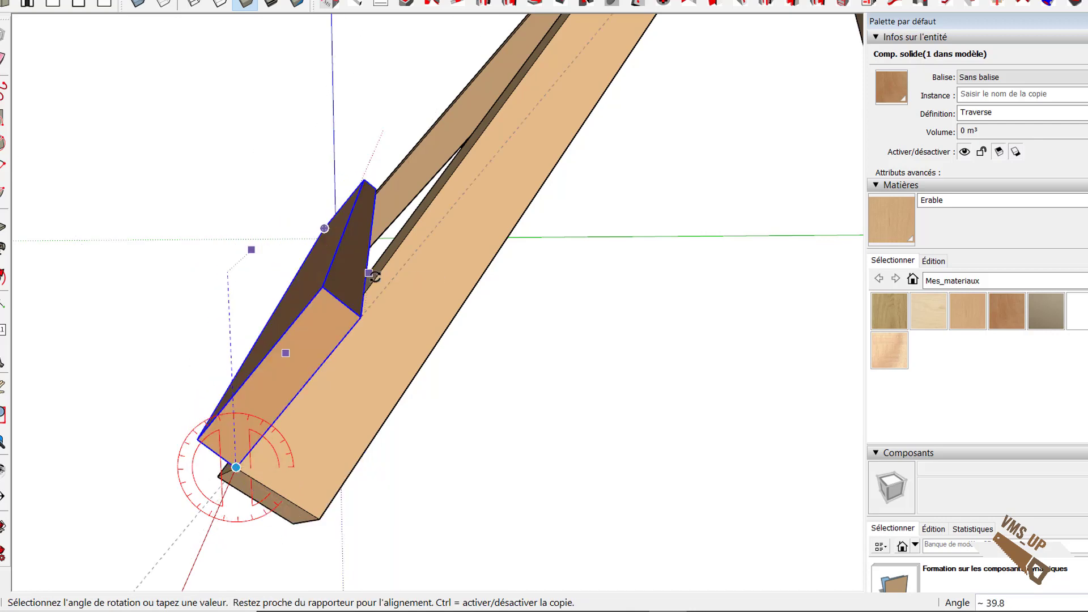
pyautogui.click(378, 278)
# Step: Move the Traverse 24 mm through its thickness, from its lower end corner to the Aretier's foot corner, and clear the selection
pyautogui.moveTo(450, 426); pyautogui.dragTo(607, 467, button='middle')
pyautogui.scroll(3, 365, 498)
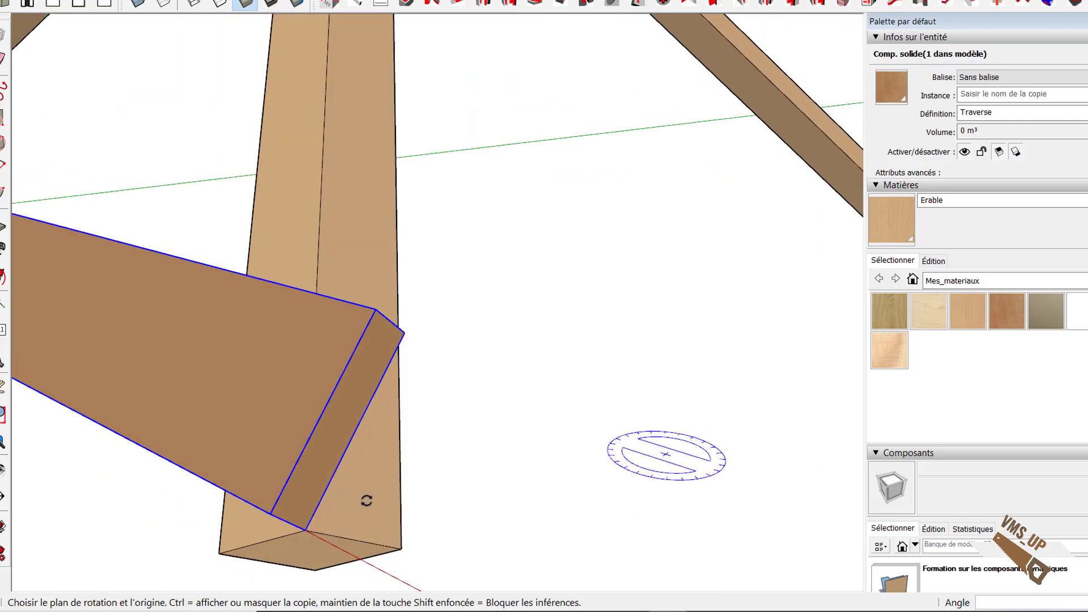
pyautogui.moveTo(361, 512); pyautogui.dragTo(468, 372, button='middle')
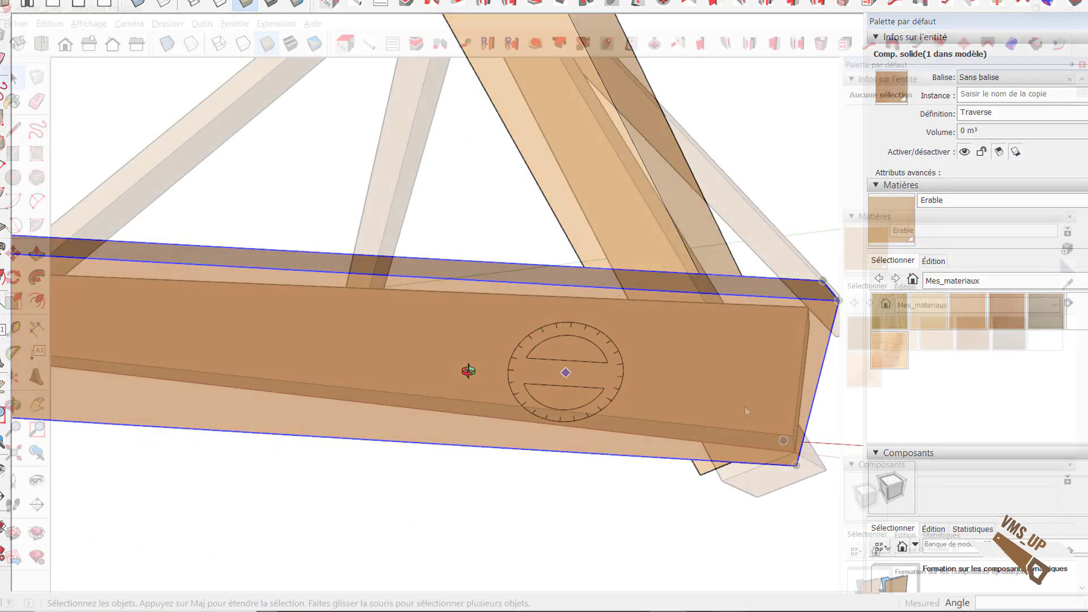
pyautogui.moveTo(596, 365)
pyautogui.keyDown('shift'); pyautogui.mouseDown(button='middle')
pyautogui.moveTo(486, 338)
pyautogui.moveTo(418, 288)
pyautogui.moveTo(482, 320)
pyautogui.mouseUp(button='middle'); pyautogui.keyUp('shift')
pyautogui.click(482, 320)
pyautogui.press('m')
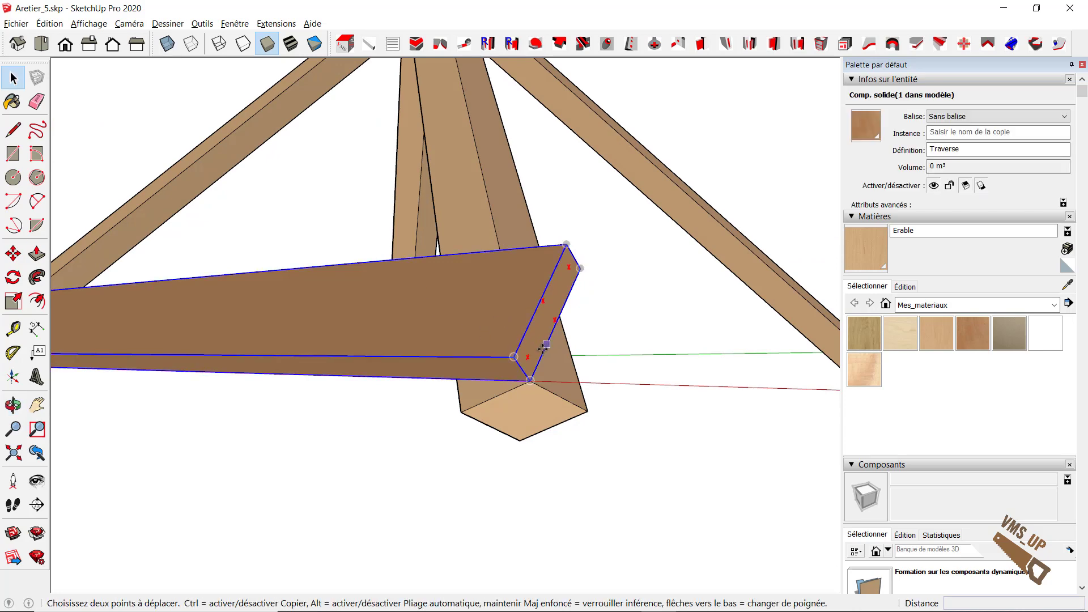
pyautogui.click(514, 356)
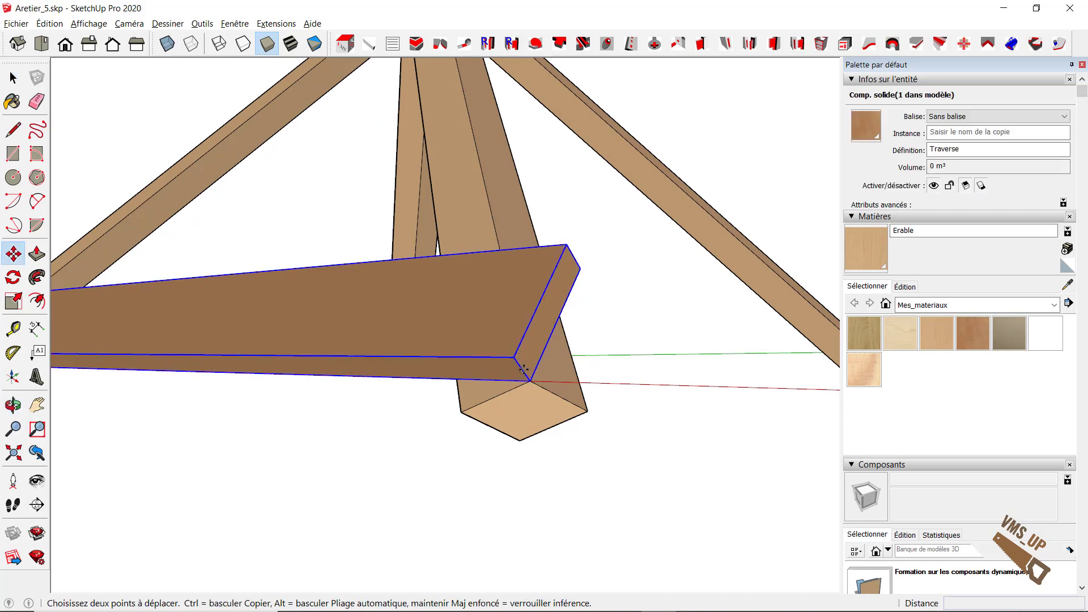
pyautogui.moveTo(519, 385); pyautogui.dragTo(484, 294, button='middle')
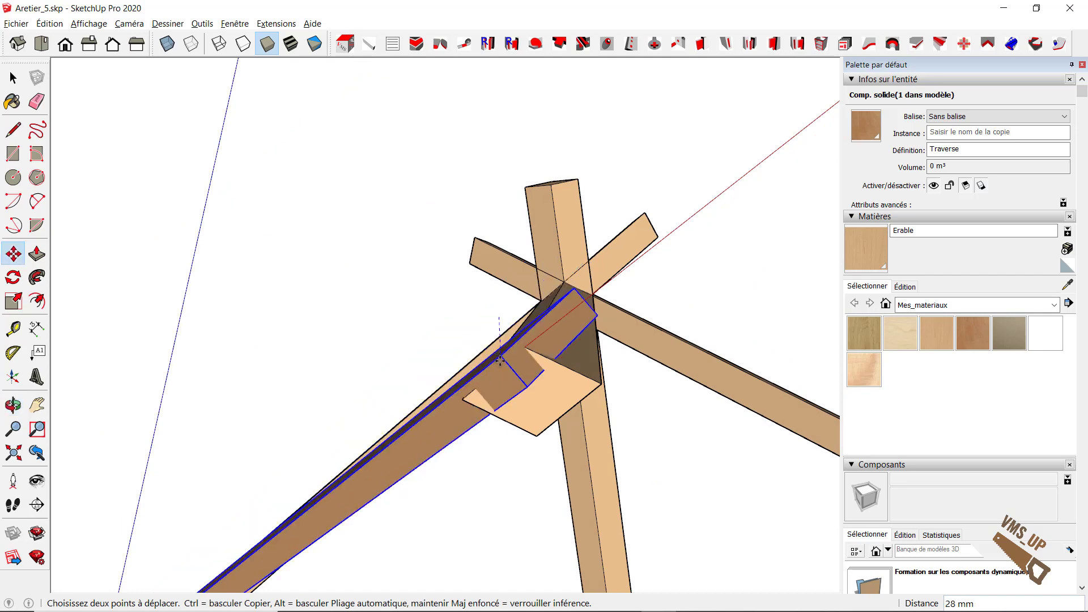
pyautogui.click(523, 348)
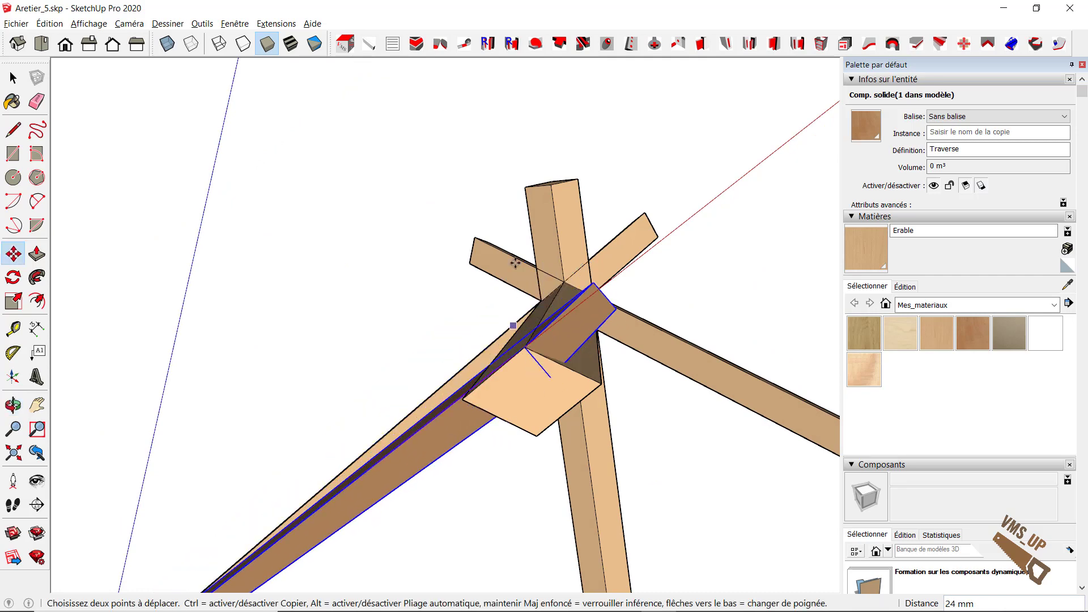
pyautogui.moveTo(519, 329); pyautogui.dragTo(794, 438, button='middle')
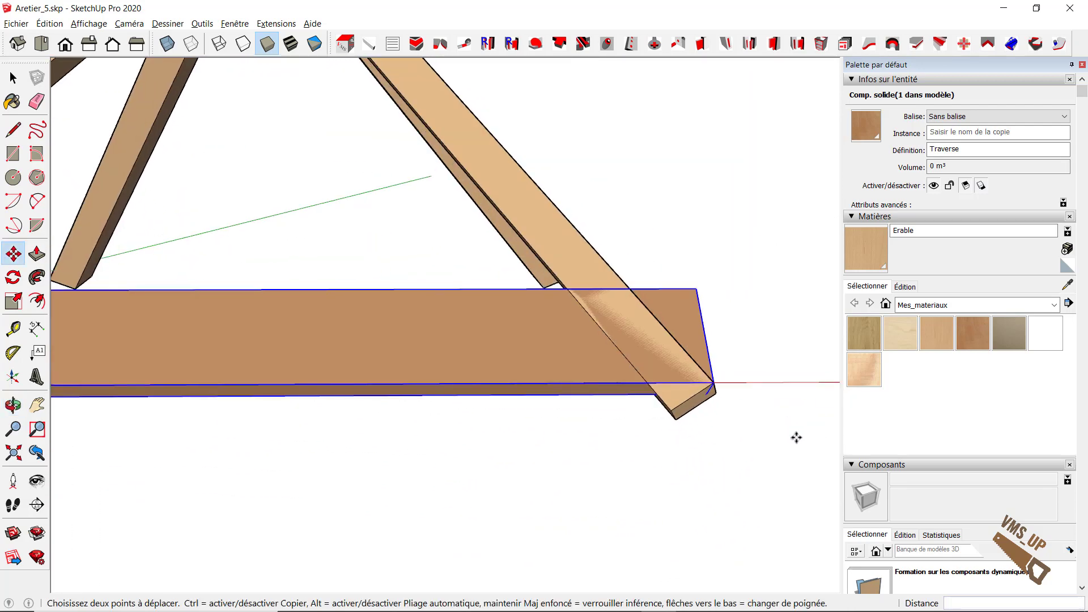
pyautogui.press('space')
pyautogui.click(584, 486)
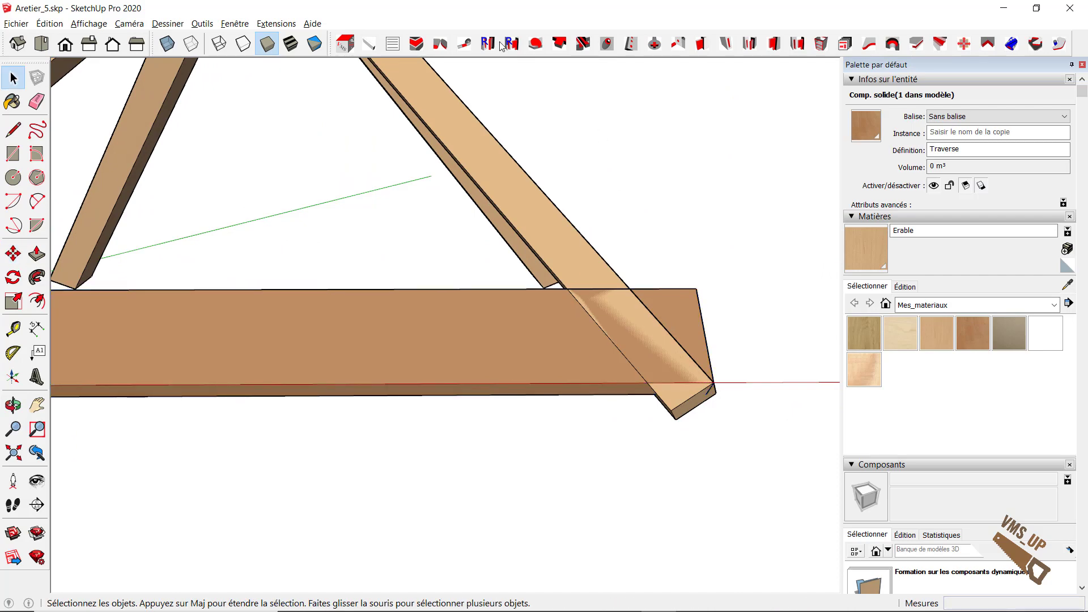
# Step: Saw the end of the Traverse with the Scie Radiale, using the adjoining Aretier's side face as the cutting reference
pyautogui.click(537, 48)
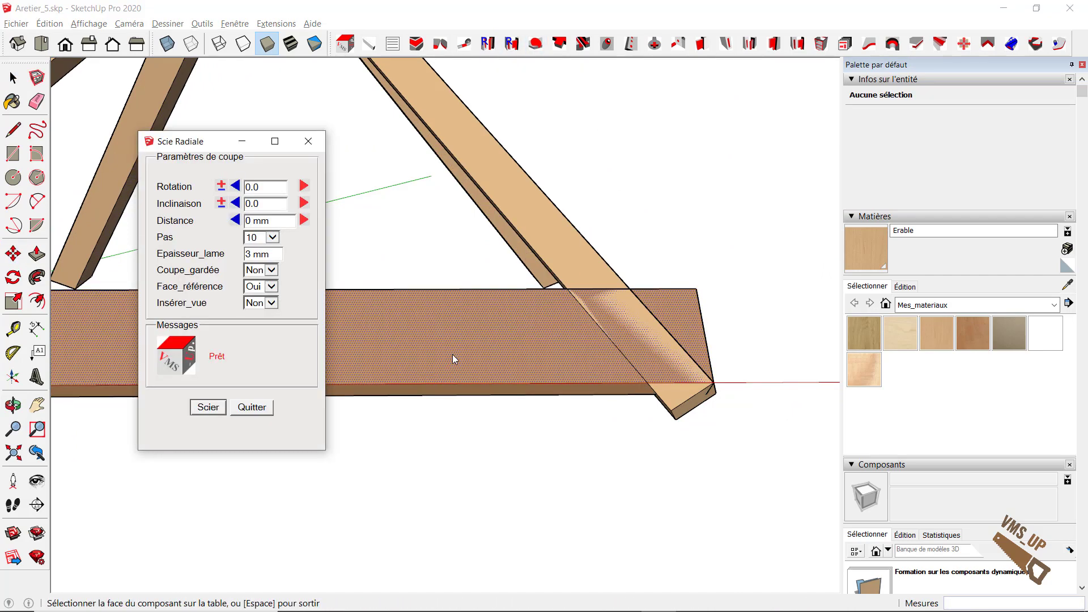
pyautogui.click(459, 357)
pyautogui.click(514, 383)
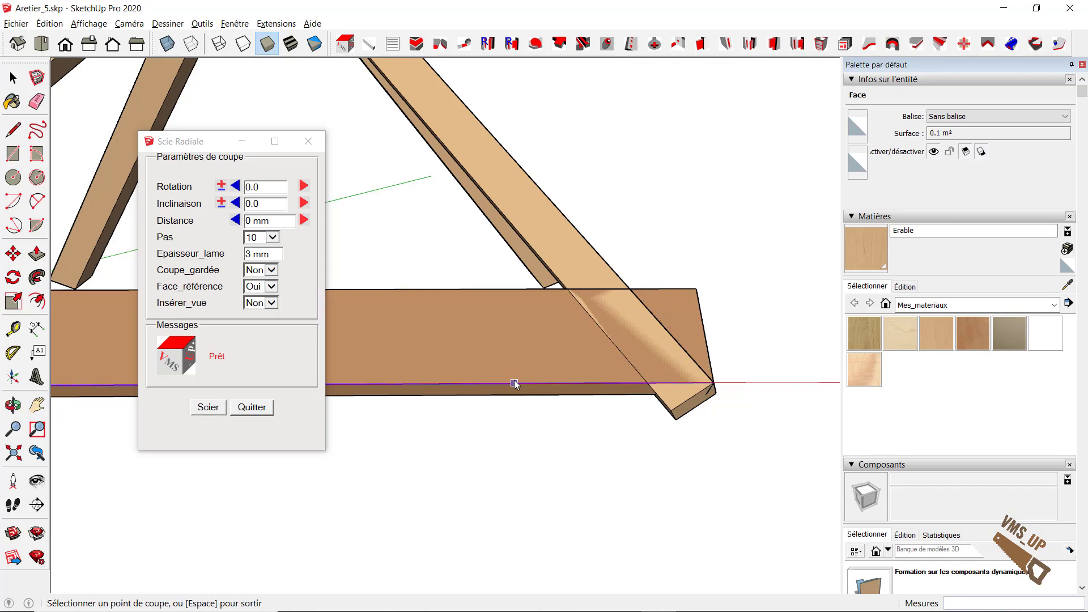
pyautogui.click(648, 383)
pyautogui.moveTo(396, 244); pyautogui.dragTo(492, 272, button='middle')
pyautogui.click(462, 282)
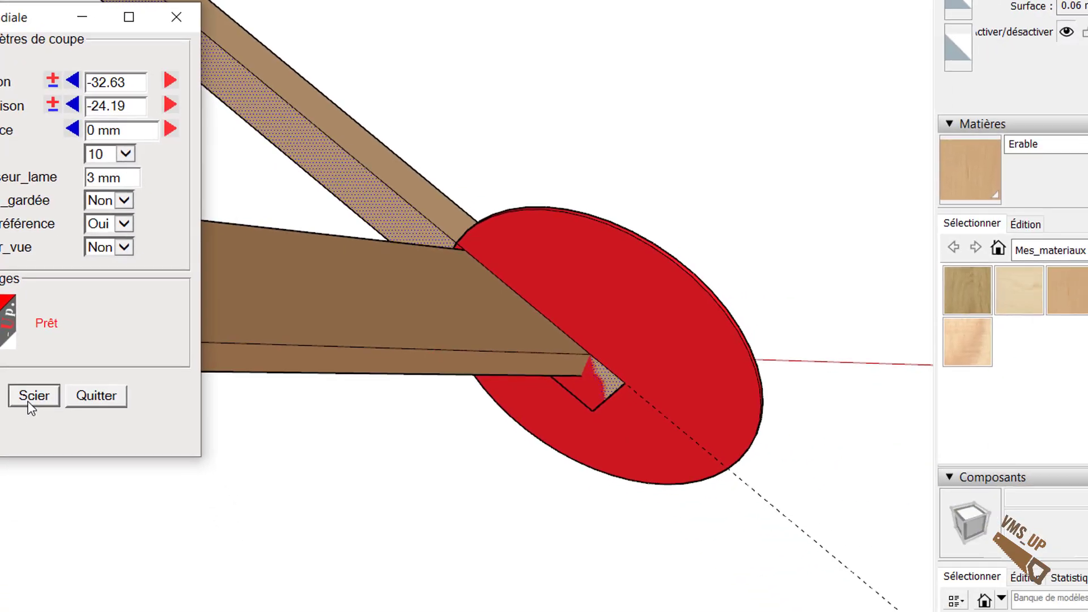
pyautogui.click(27, 397)
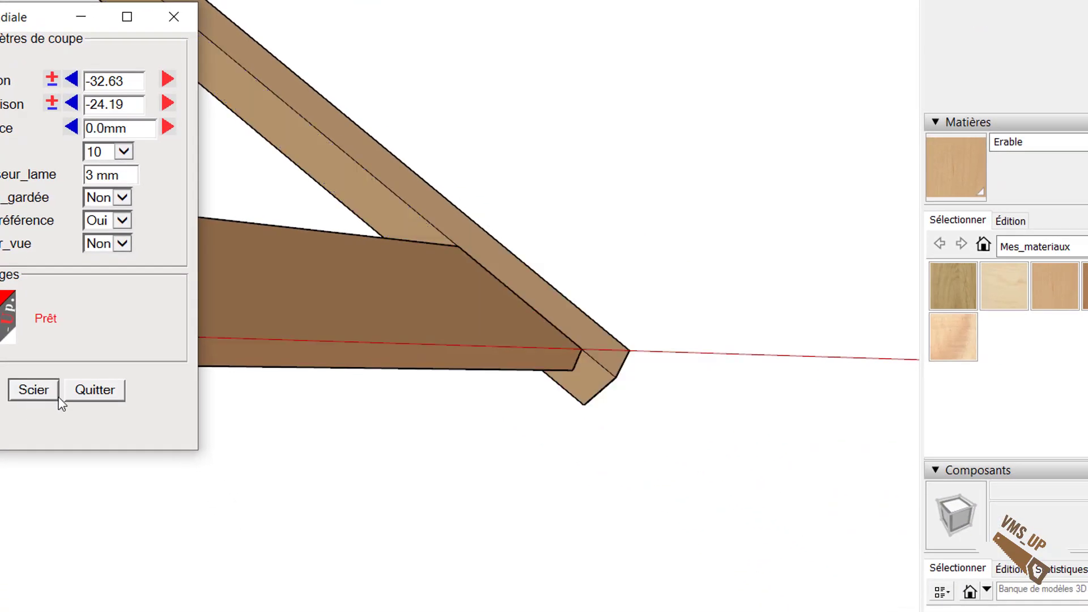
pyautogui.click(104, 398)
# Step: Hide the Aretier that covers the sawn end of the Traverse
pyautogui.moveTo(566, 428); pyautogui.dragTo(379, 376, button='middle')
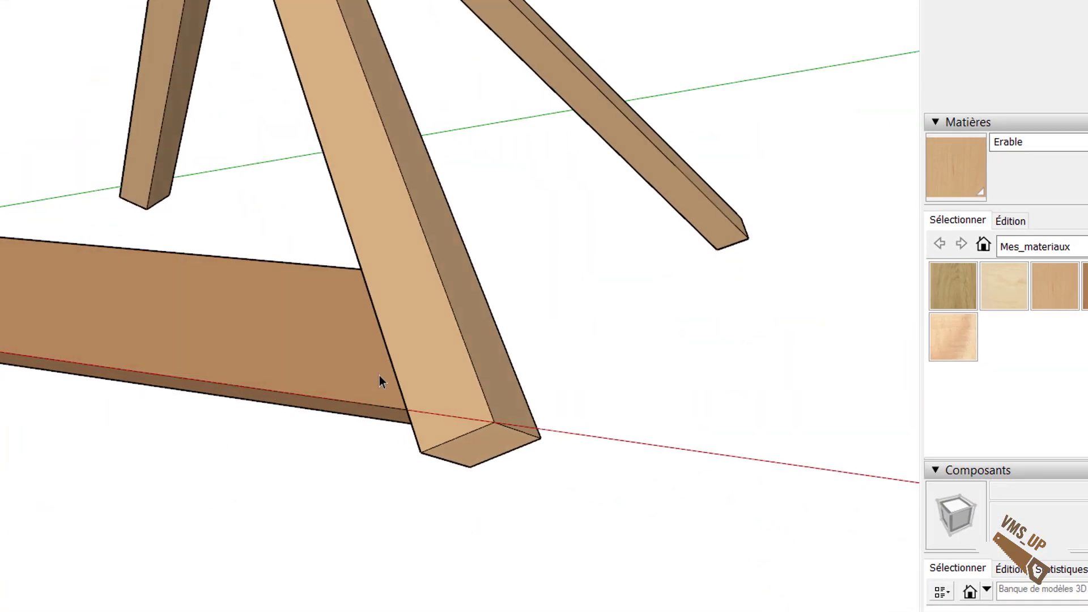
pyautogui.click(436, 369)
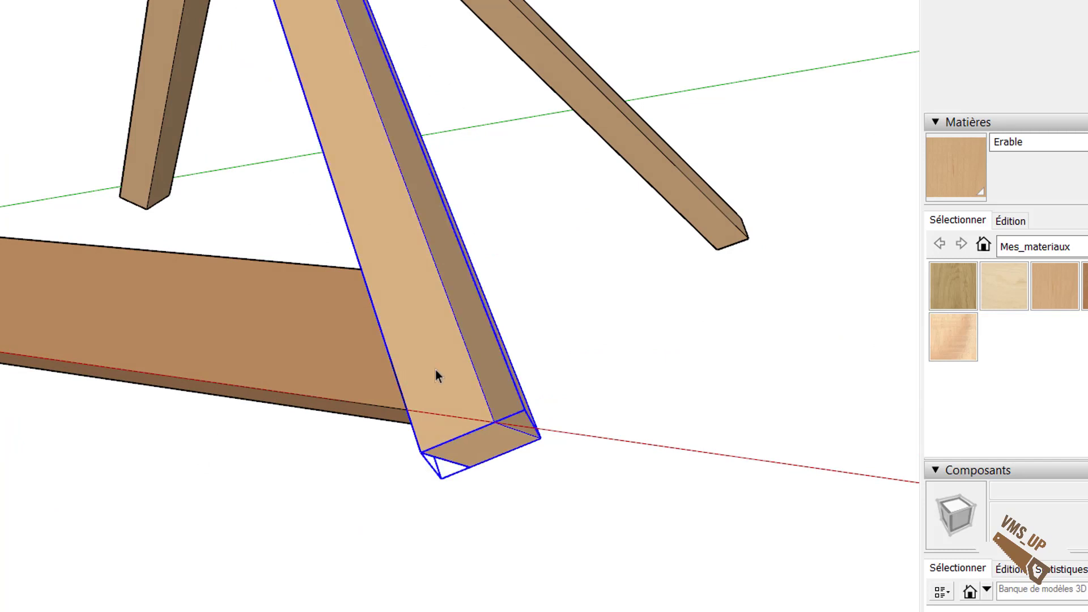
pyautogui.rightClick(436, 370)
pyautogui.click(539, 86)
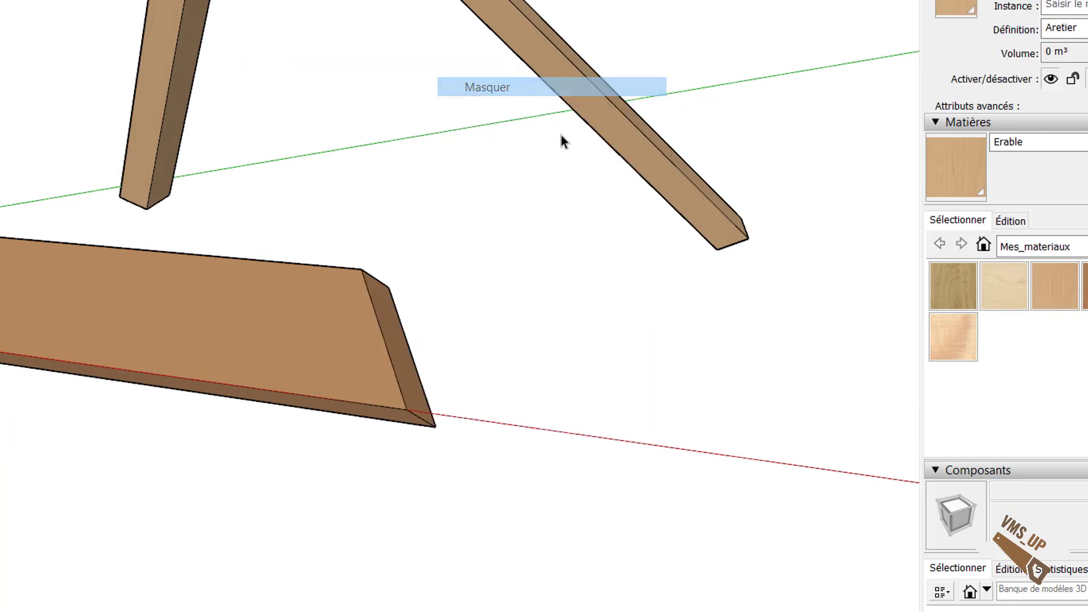
pyautogui.moveTo(563, 139); pyautogui.dragTo(547, 471, button='middle')
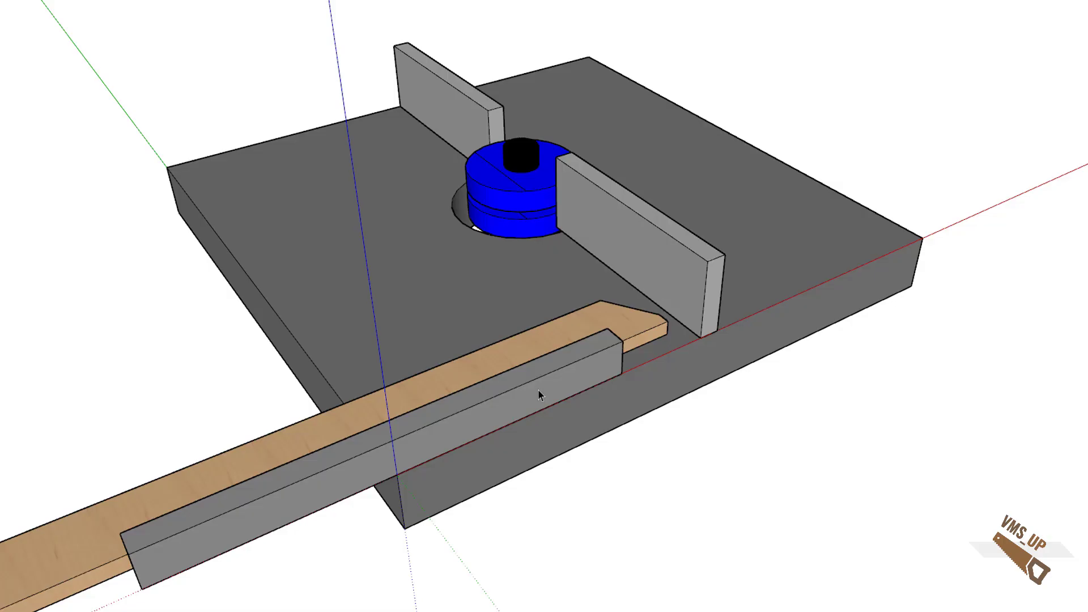
# Step: Rotate the grey guide bar and the wooden piece together on the machine table, pivoting at the guide bar's end corner
pyautogui.click(530, 379)
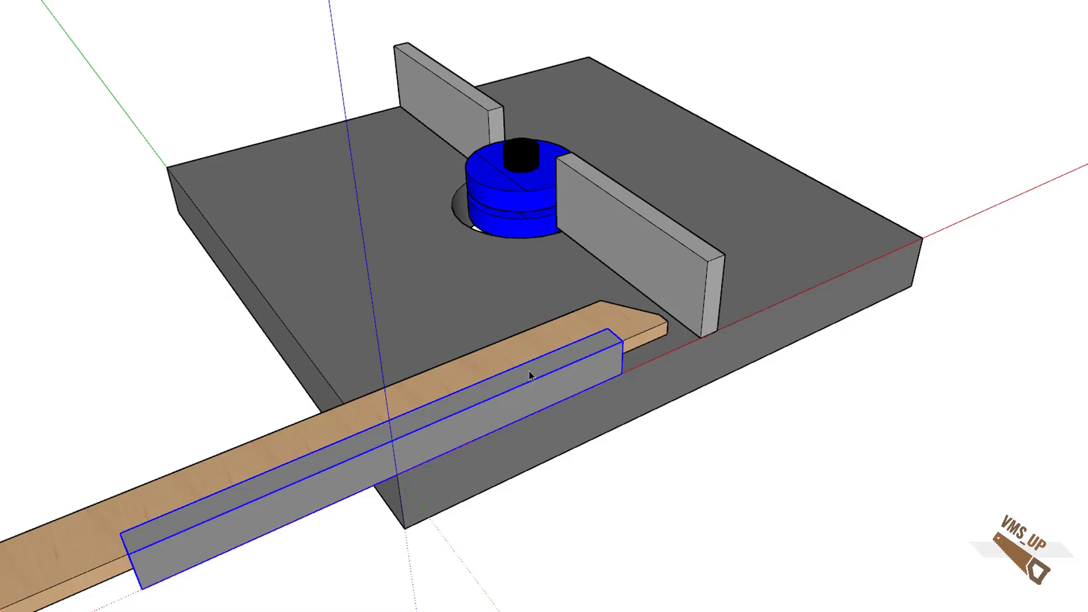
pyautogui.keyDown('shift'); pyautogui.click(528, 342); pyautogui.keyUp('shift')
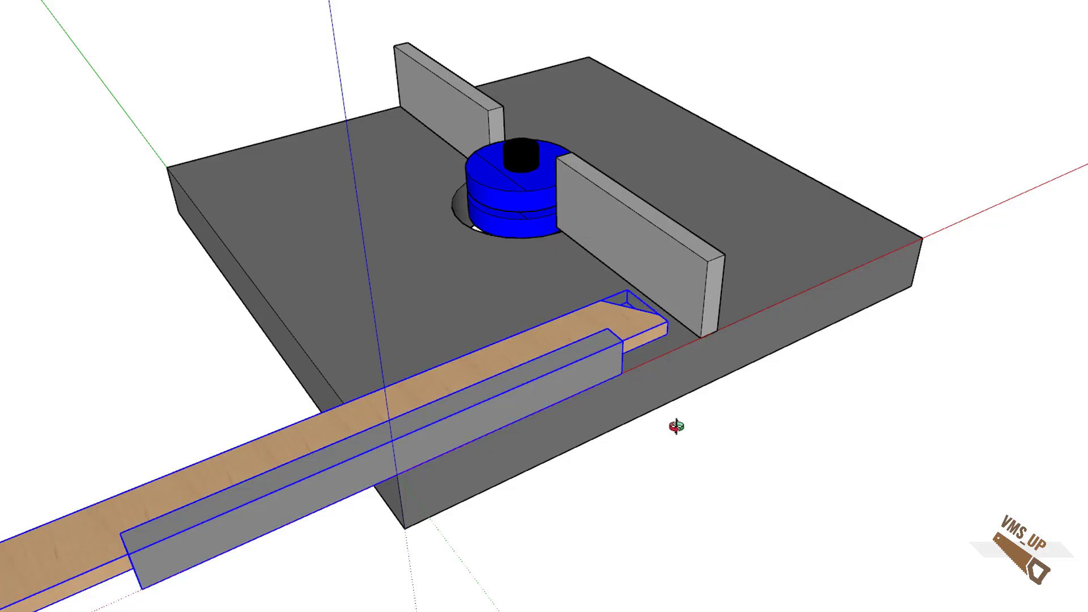
pyautogui.moveTo(669, 426); pyautogui.dragTo(542, 396, button='middle')
pyautogui.press('q')
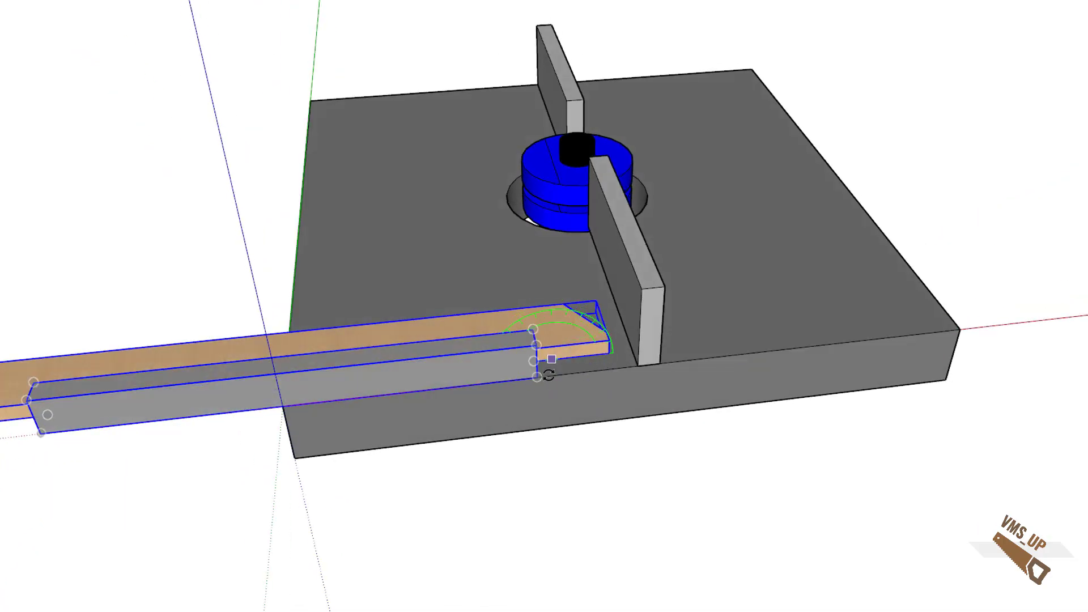
pyautogui.click(537, 345)
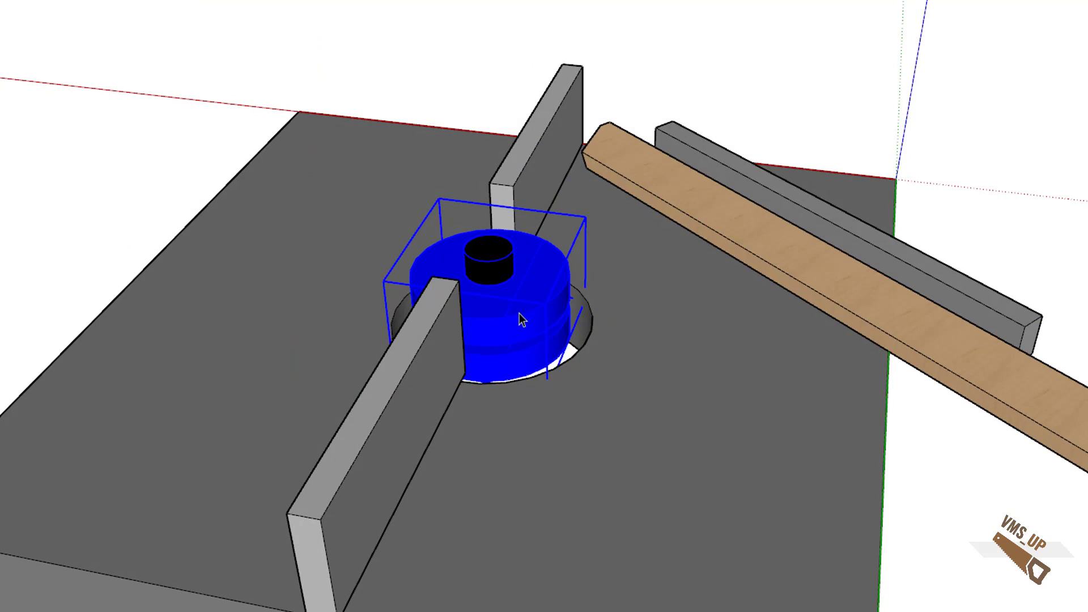
# Step: Try tilting the blue cutter disc between the two fences, and undo the rotation
pyautogui.press('m')
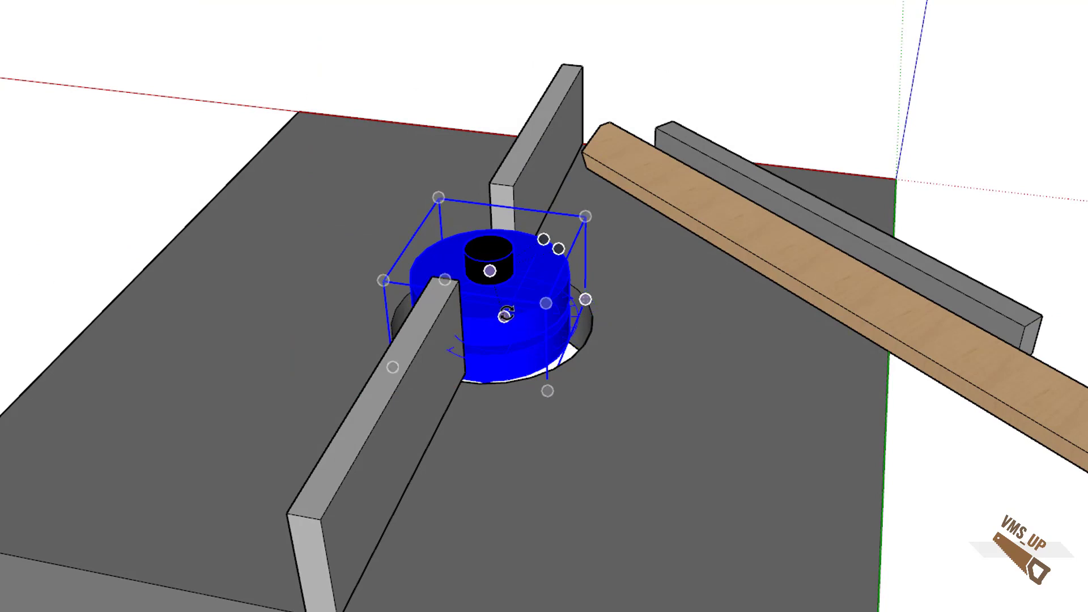
pyautogui.moveTo(536, 276)
pyautogui.mouseDown()
pyautogui.moveTo(533, 259)
pyautogui.moveTo(551, 284)
pyautogui.moveTo(545, 268)
pyautogui.mouseUp()
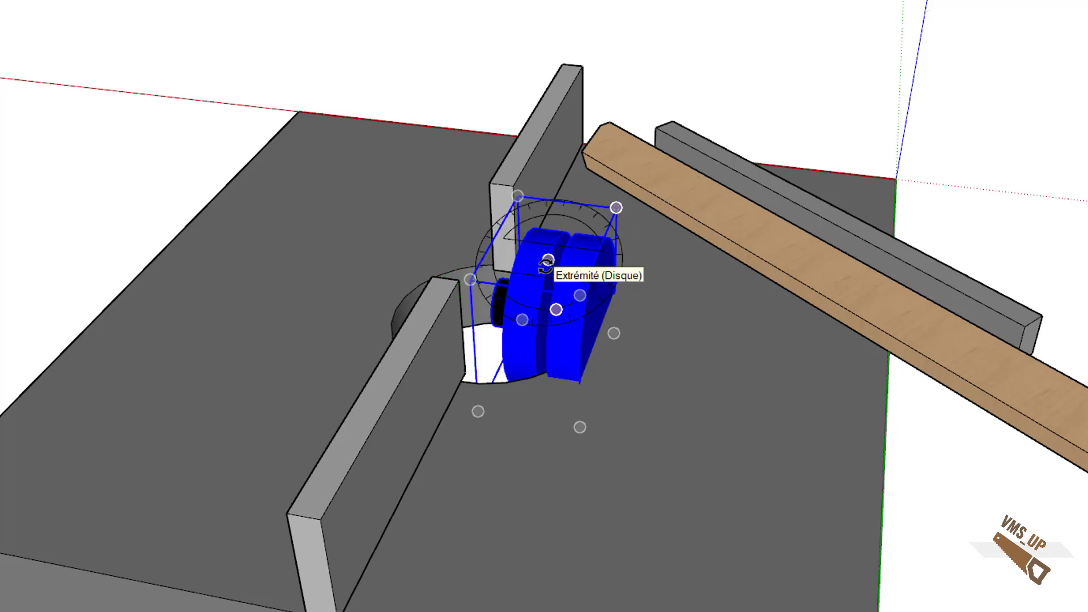
pyautogui.hotkey('ctrl', 'z')
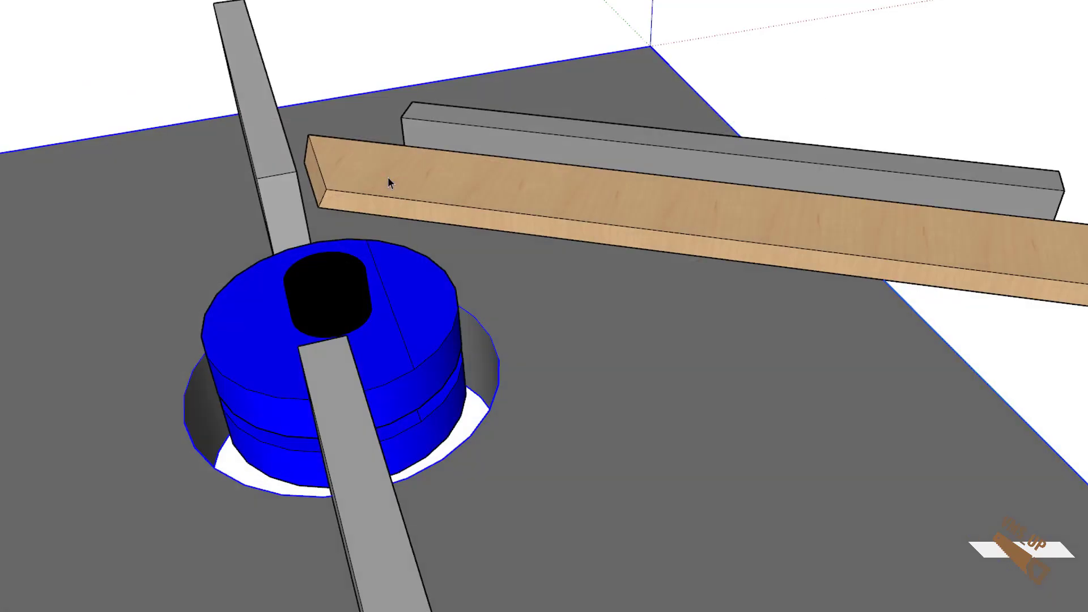
# Step: Rotate the wooden piece on the machine table about its lower end corner so its end face is parallel to the fence
pyautogui.click(389, 178)
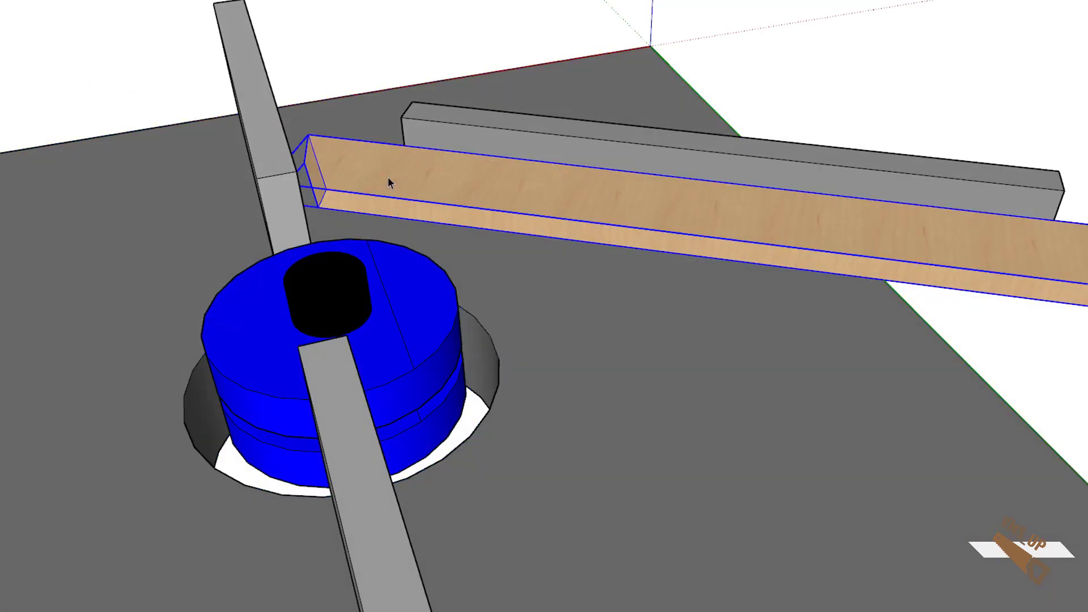
pyautogui.press('q')
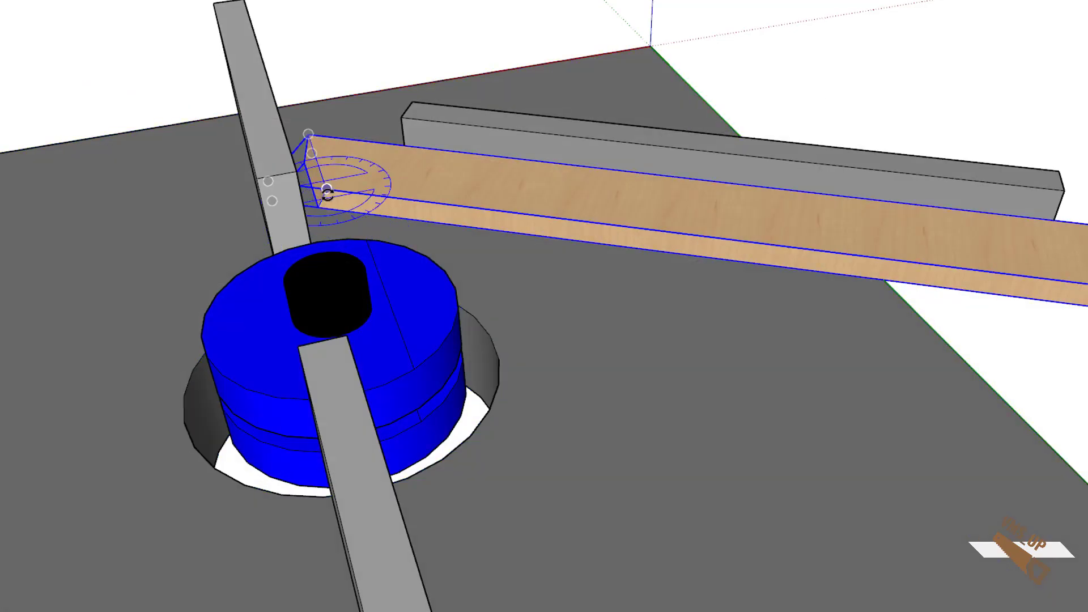
pyautogui.click(318, 207)
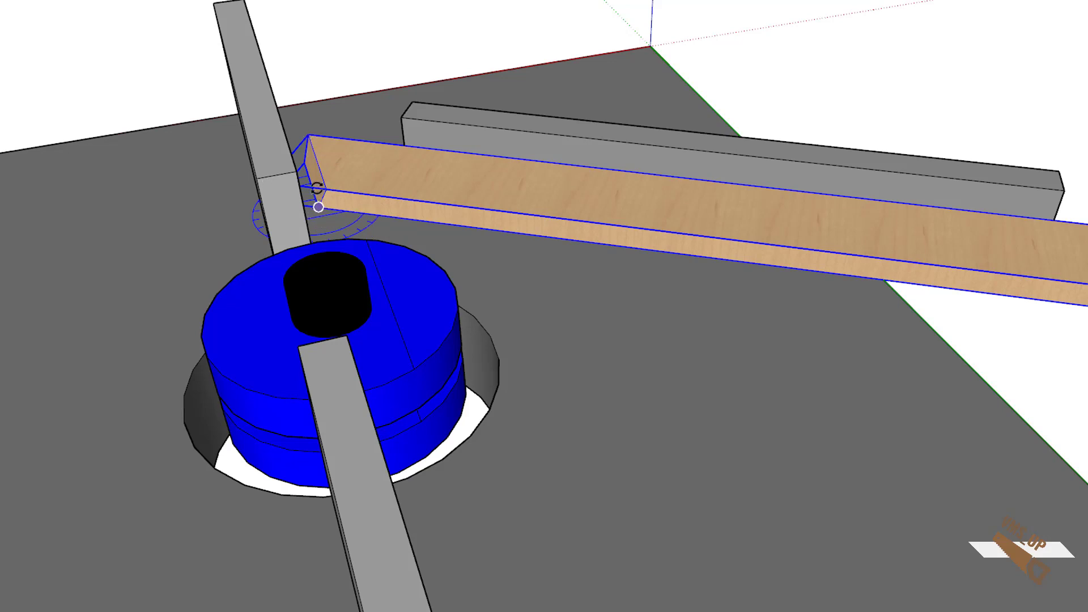
pyautogui.click(309, 177)
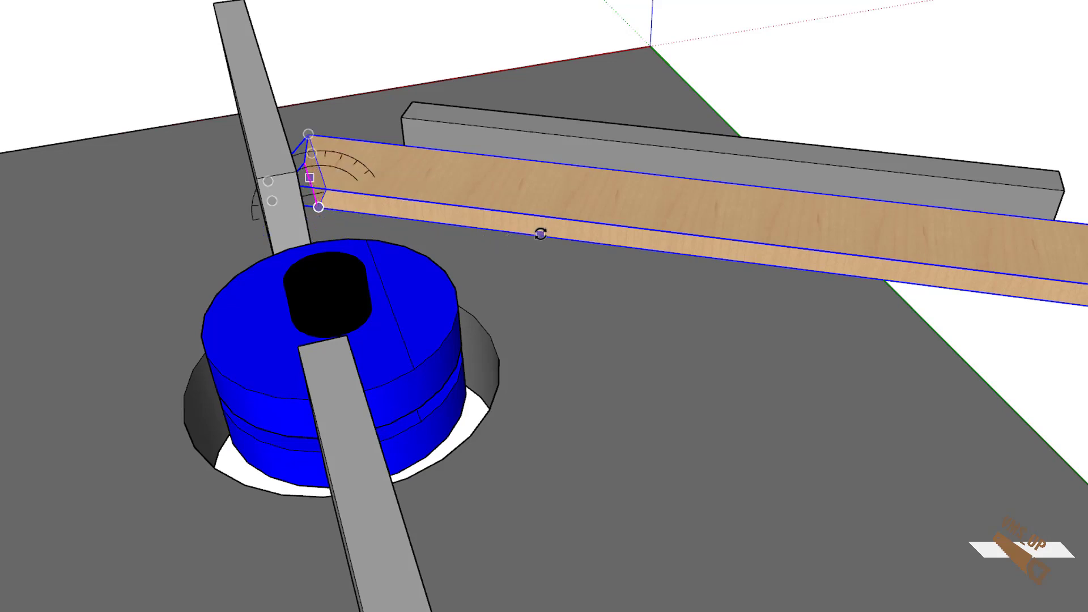
pyautogui.click(545, 134)
pyautogui.scroll(-1, 522, 171)
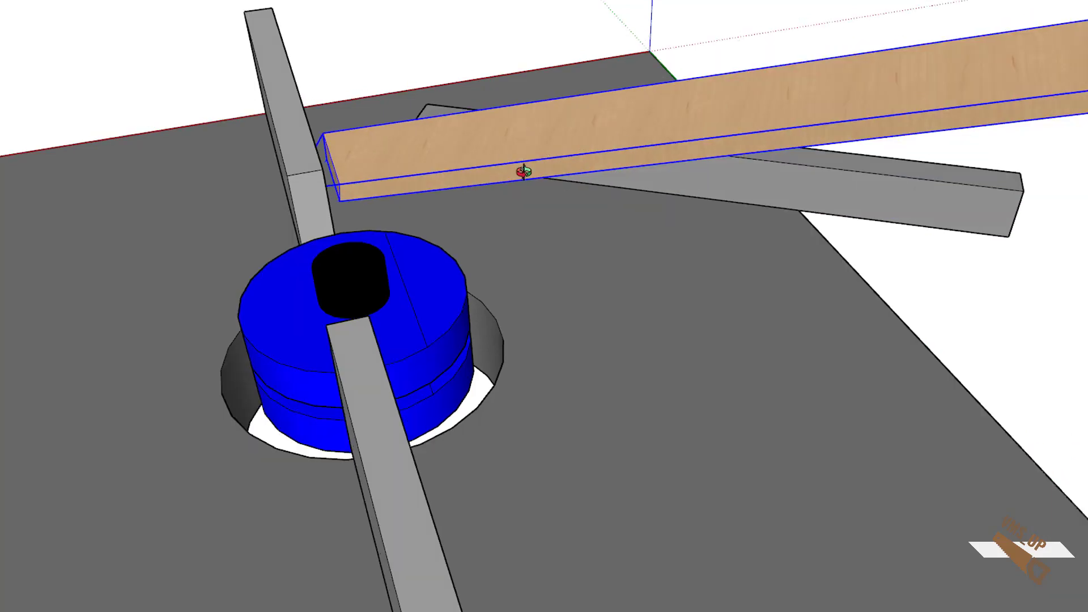
pyautogui.moveTo(522, 172); pyautogui.dragTo(469, 182, button='middle')
pyautogui.press('space')
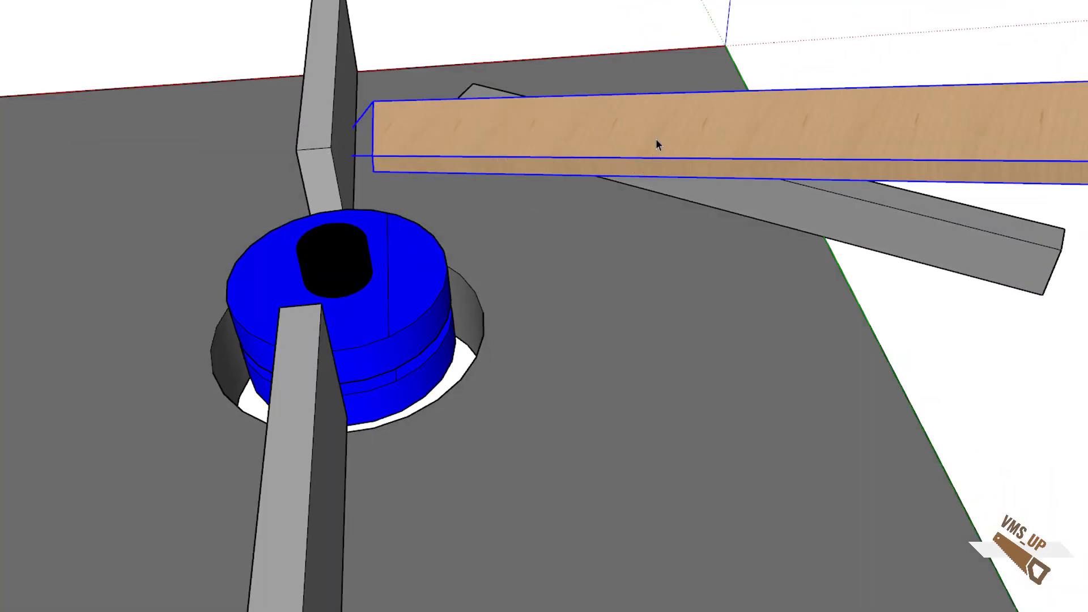
# Step: Move the wooden piece and the grey guide bar together across the machine table
pyautogui.keyDown('ctrl'); pyautogui.click(851, 226); pyautogui.keyUp('ctrl')
pyautogui.moveTo(909, 272); pyautogui.dragTo(805, 327, button='middle')
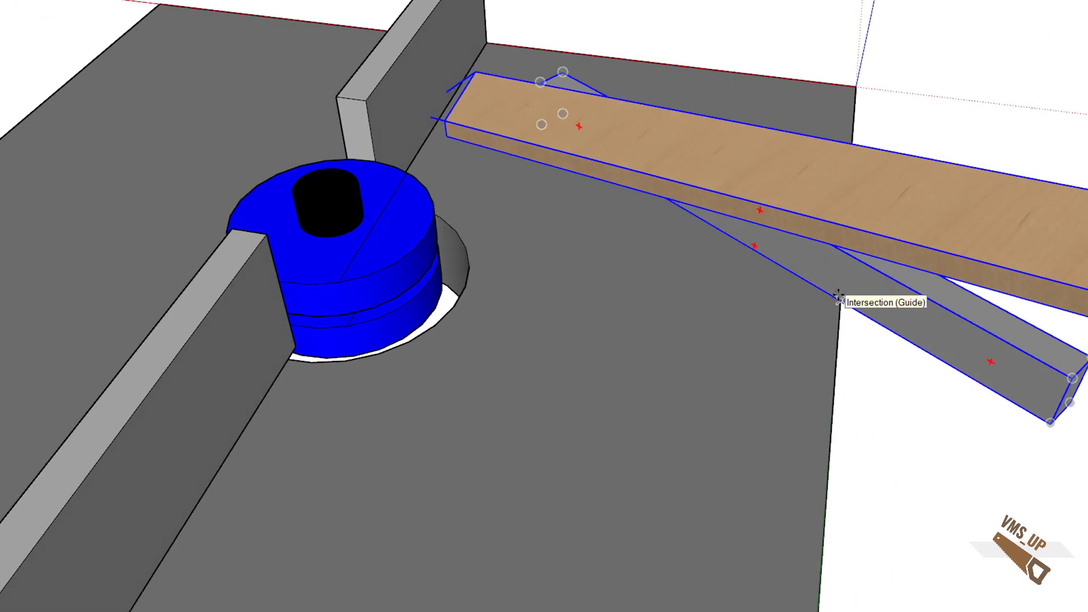
pyautogui.moveTo(840, 306); pyautogui.dragTo(842, 471)
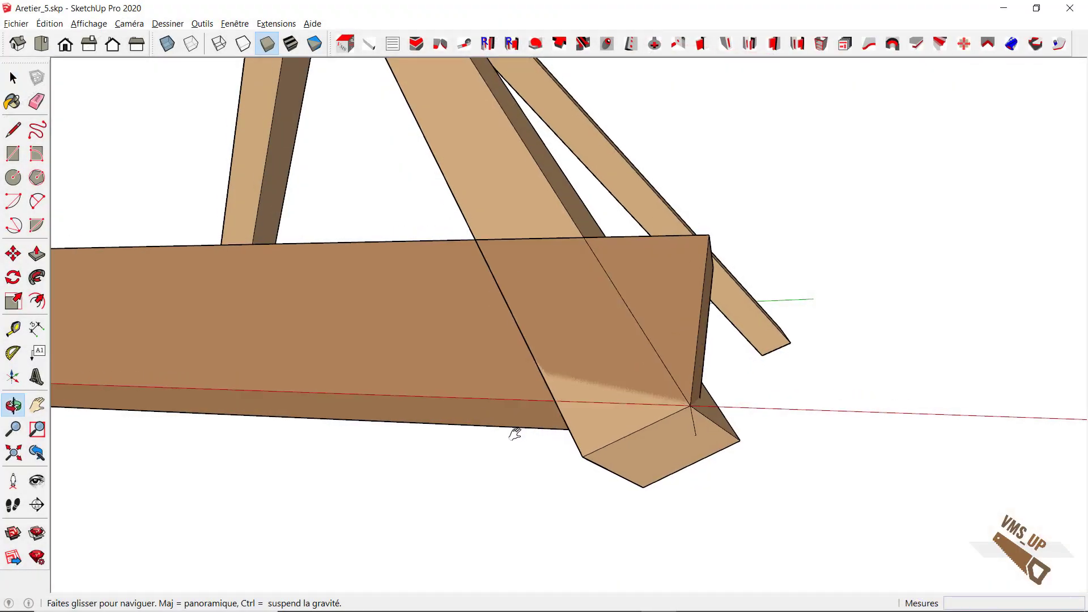
# Step: Inspect the joint at the Aretier's foot and hide the Traverse that crosses it
pyautogui.moveTo(515, 434); pyautogui.dragTo(470, 467)
pyautogui.press('space')
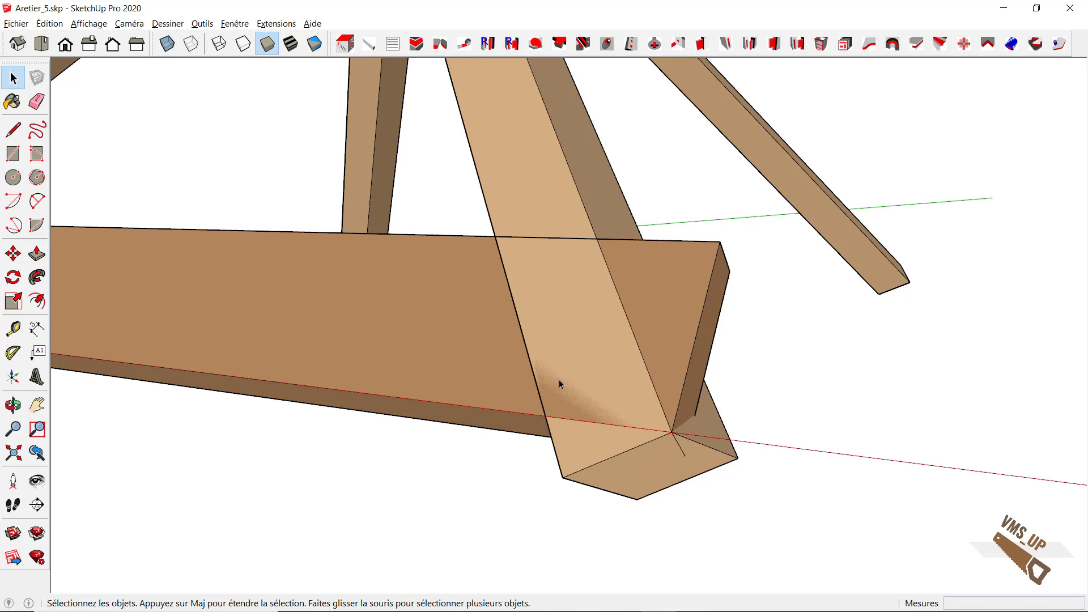
pyautogui.moveTo(560, 384); pyautogui.dragTo(584, 399, button='middle')
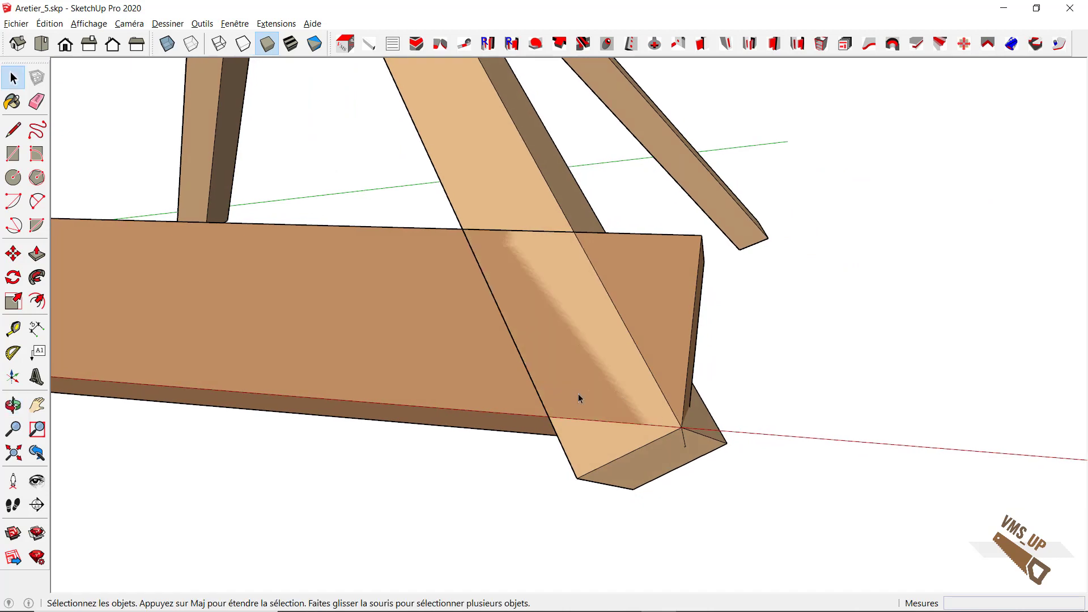
pyautogui.moveTo(578, 395); pyautogui.dragTo(622, 420, button='middle')
pyautogui.click(612, 452)
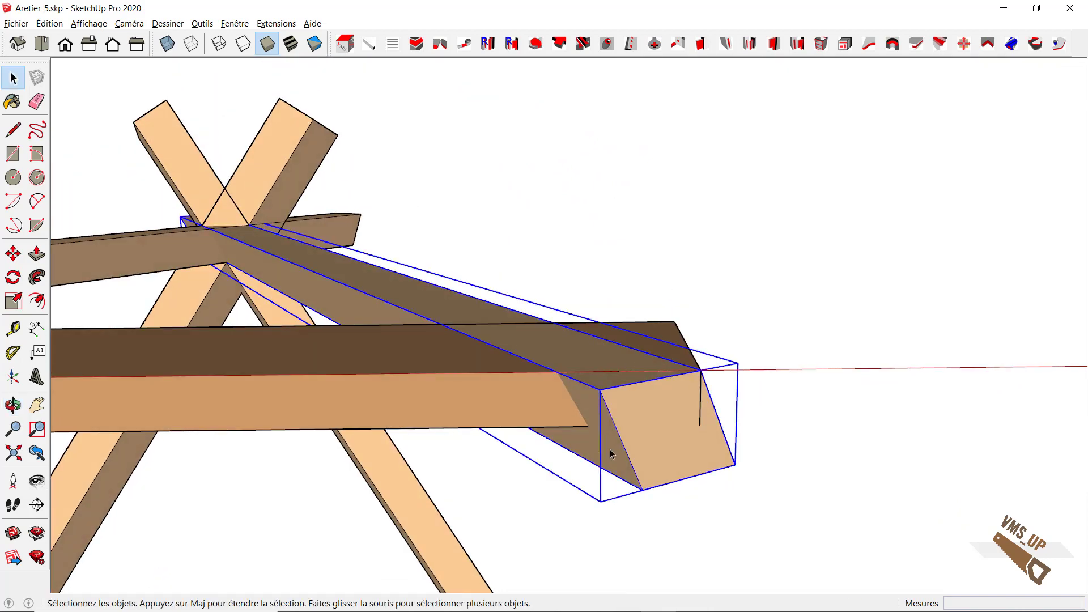
pyautogui.moveTo(635, 418); pyautogui.dragTo(564, 493, button='middle')
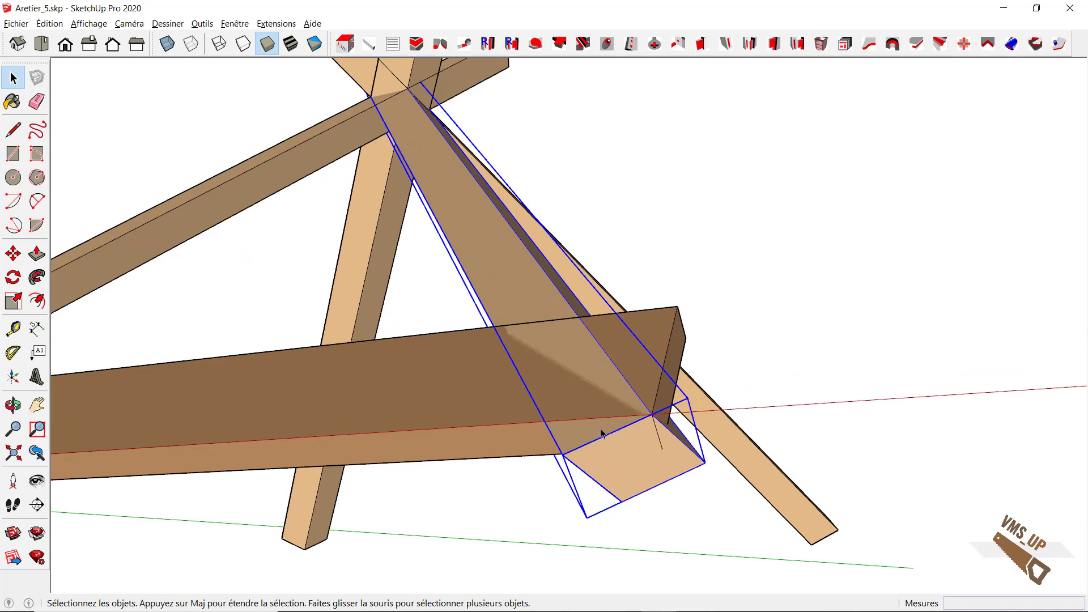
pyautogui.click(483, 403)
pyautogui.rightClick(483, 404)
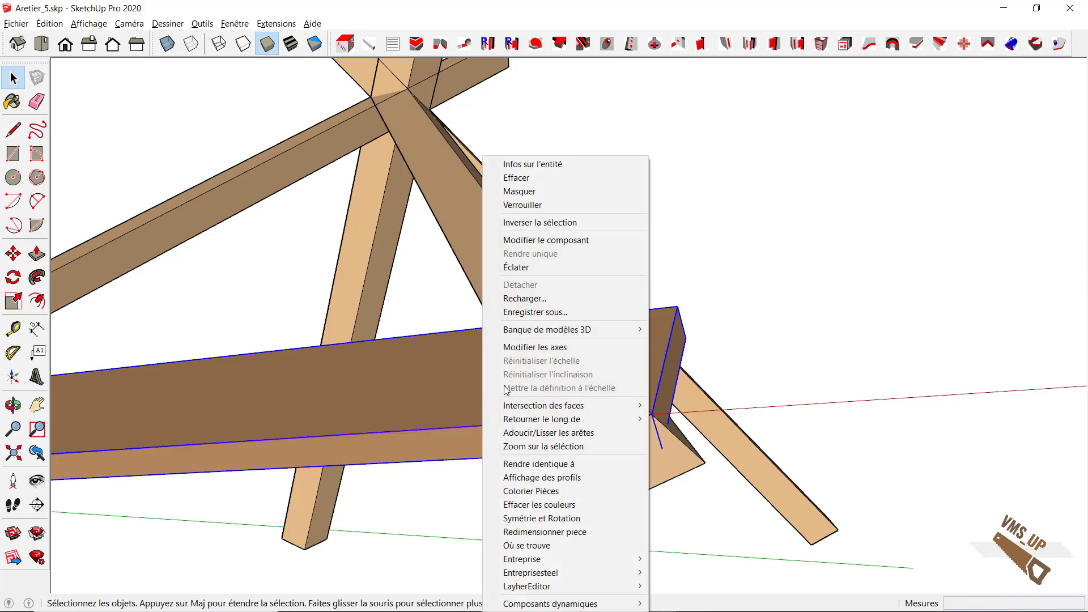
pyautogui.click(539, 193)
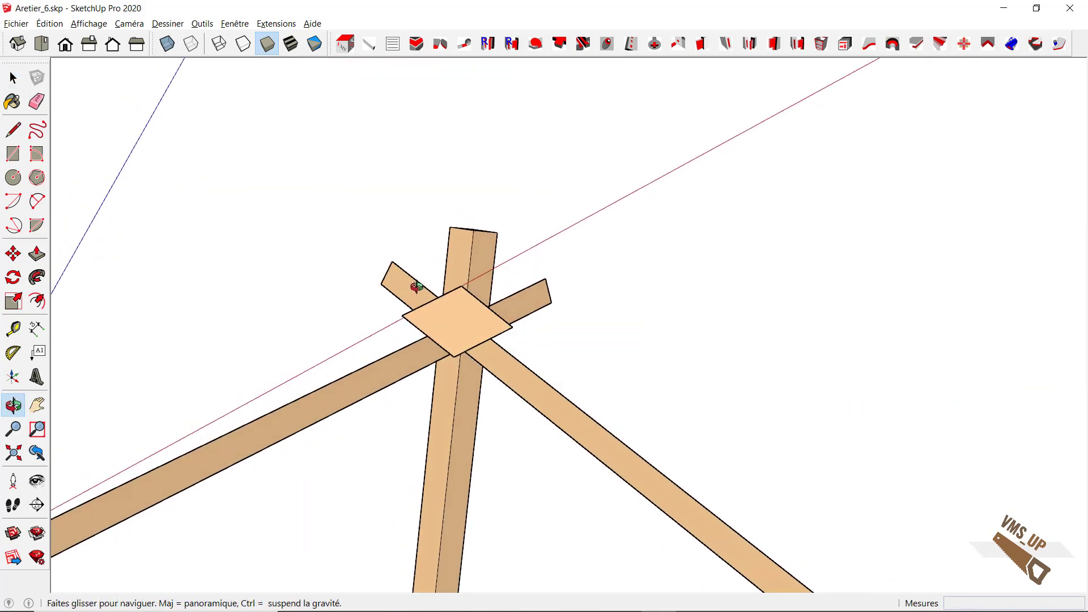
# Step: Inside the Aretier component, draw two lines about 46 mm long on its end face, from the outer corner to the two opposite edges
pyautogui.press('space')
pyautogui.scroll(10, 465, 328)
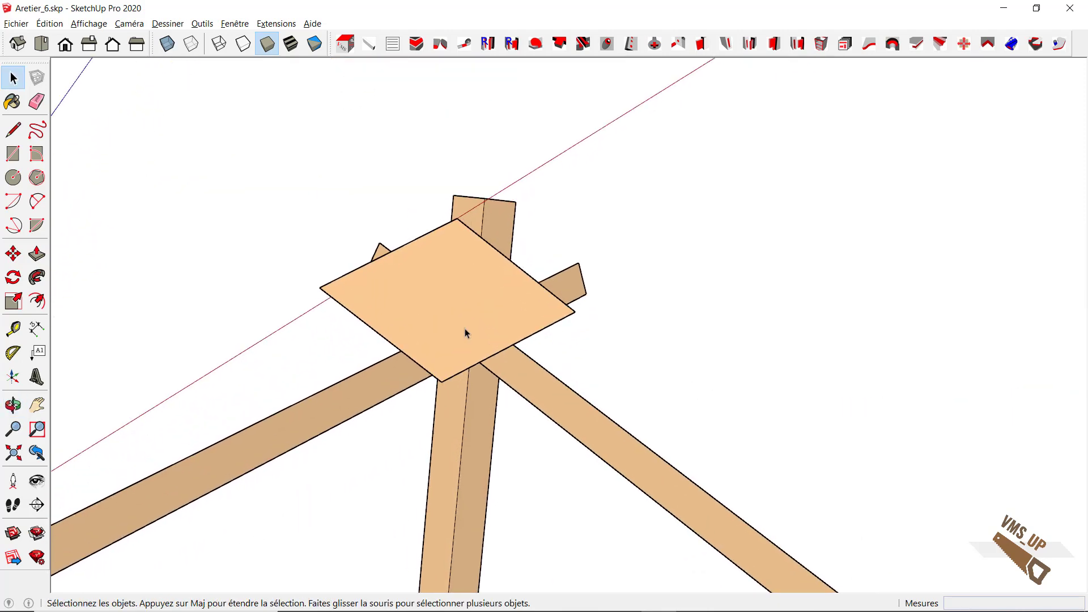
pyautogui.moveTo(454, 312); pyautogui.dragTo(509, 319, button='middle')
pyautogui.doubleClick(509, 323)
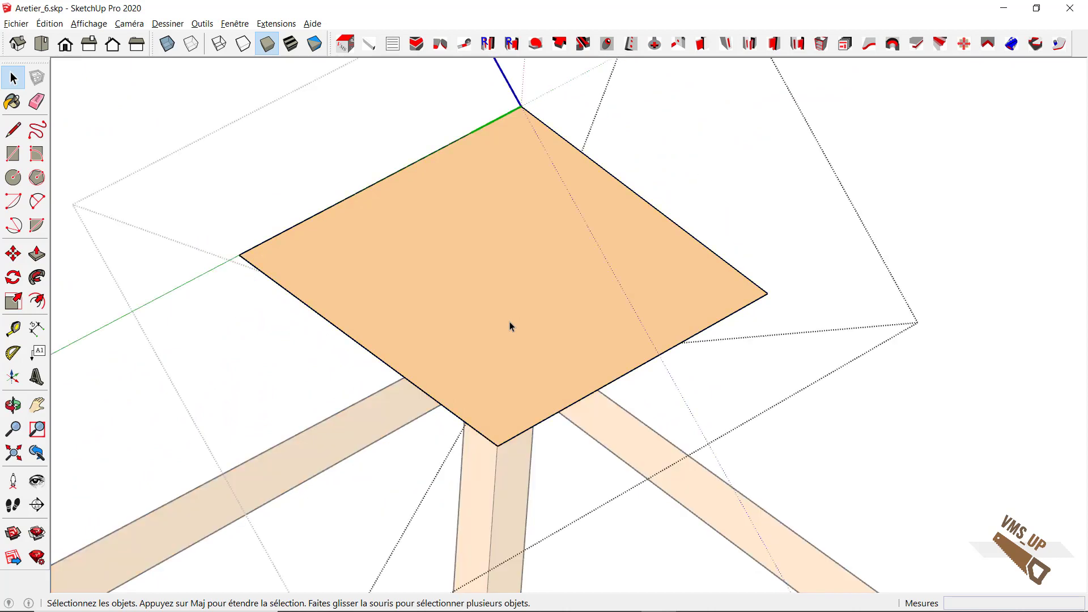
pyautogui.press('l')
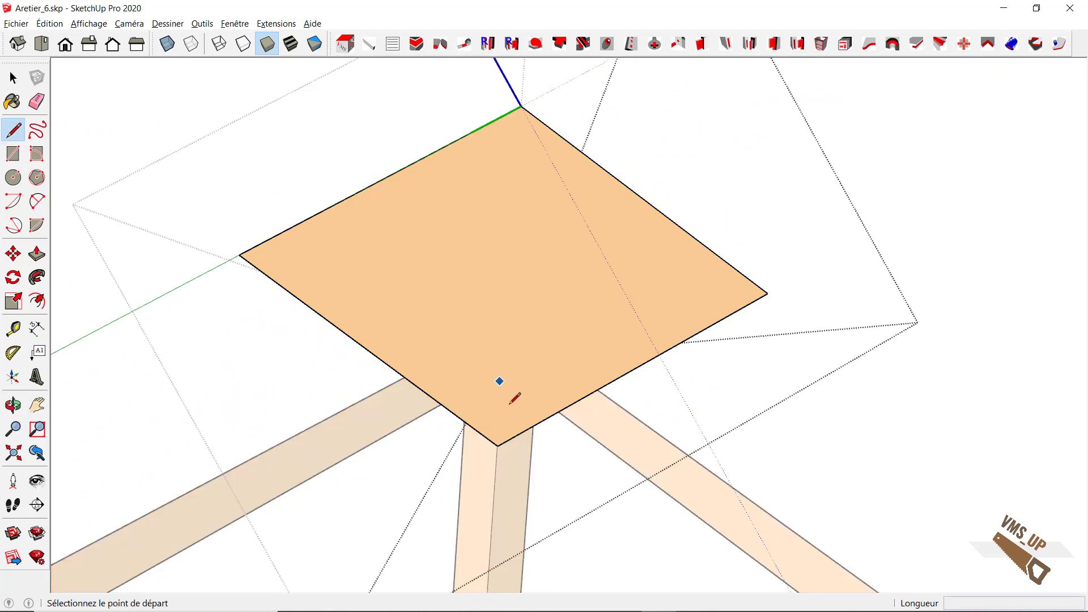
pyautogui.click(493, 435)
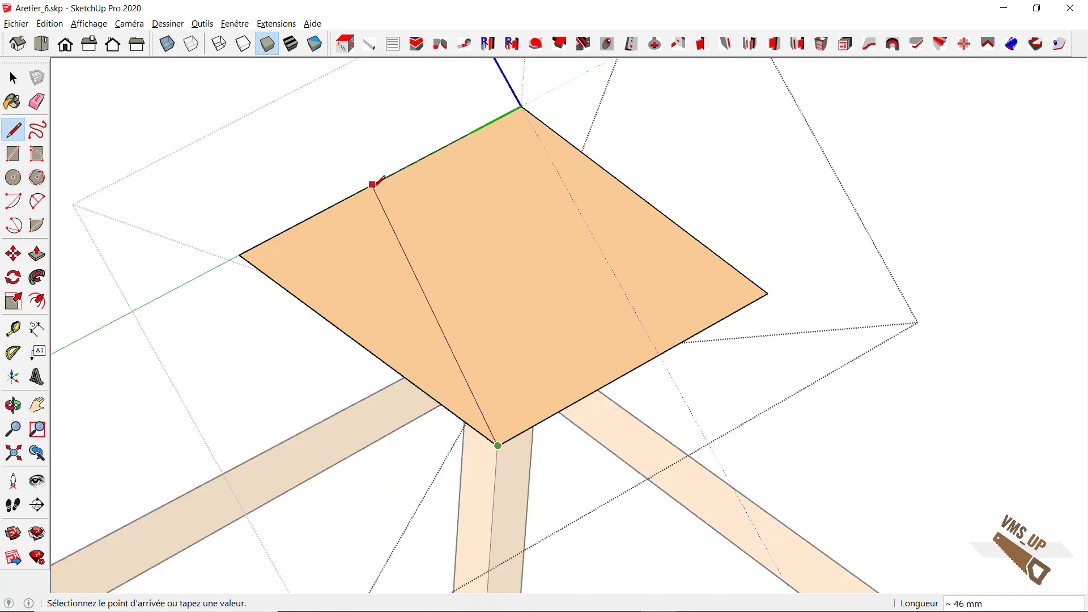
pyautogui.click(357, 193)
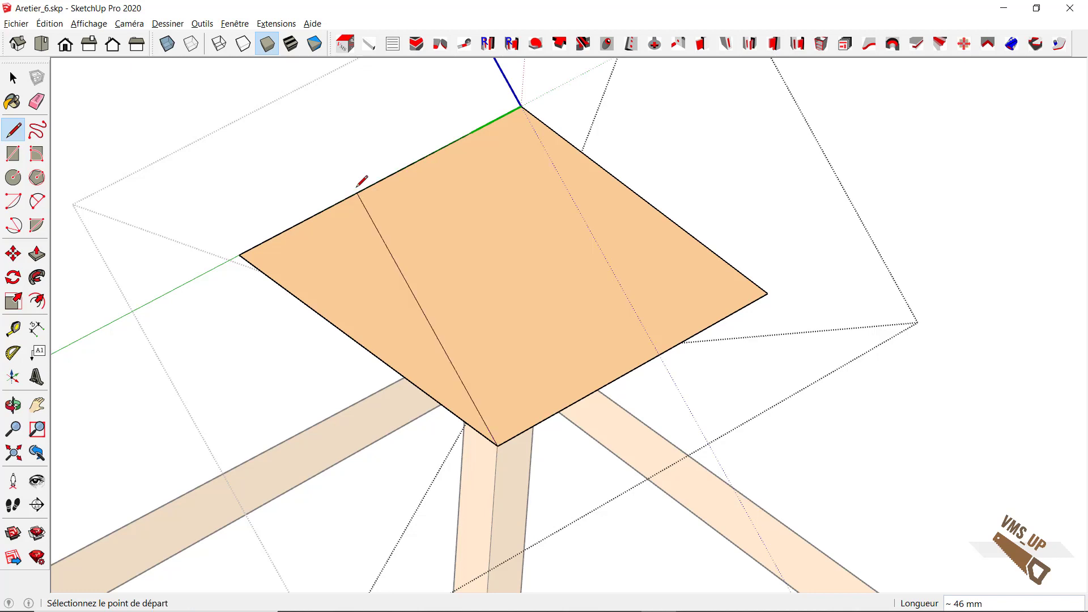
pyautogui.click(499, 445)
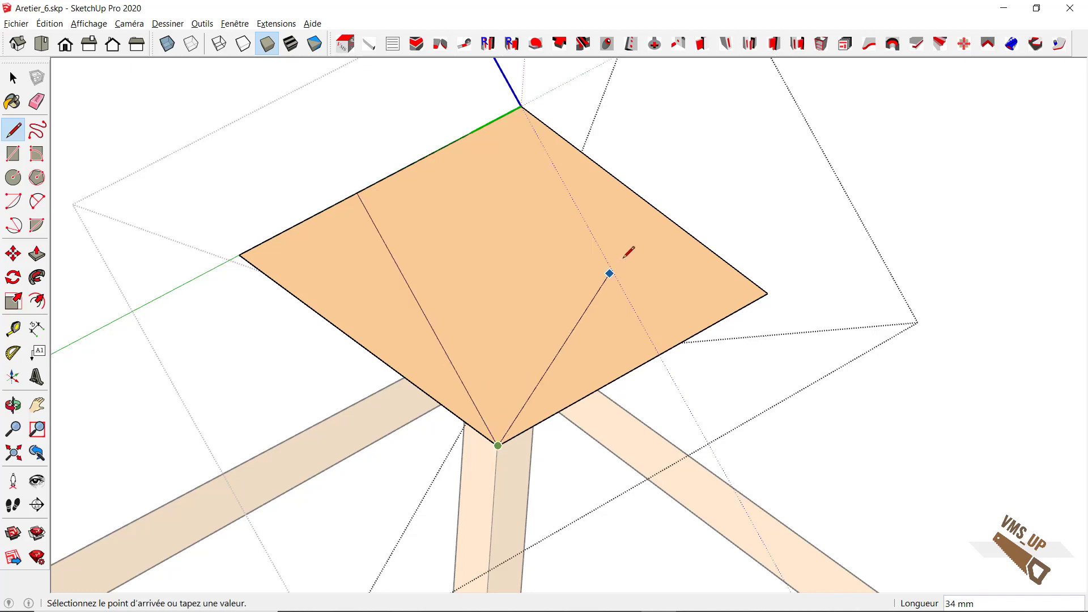
pyautogui.click(667, 219)
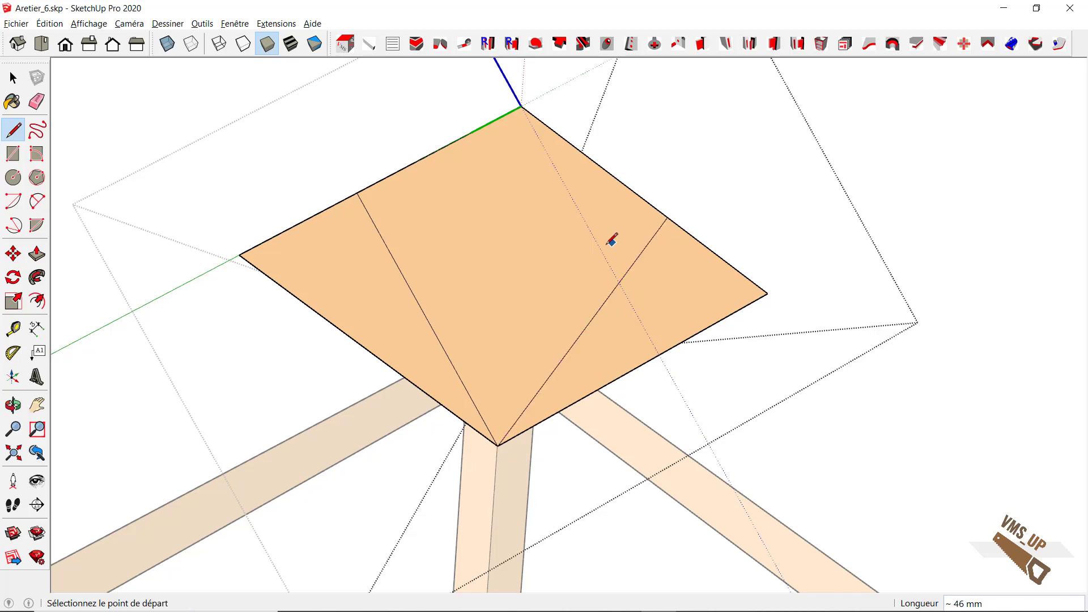
pyautogui.press('space')
# Step: Draw a short line joining the two converging lines on the end face, closing off a small triangle at the outer corner
pyautogui.click(542, 258)
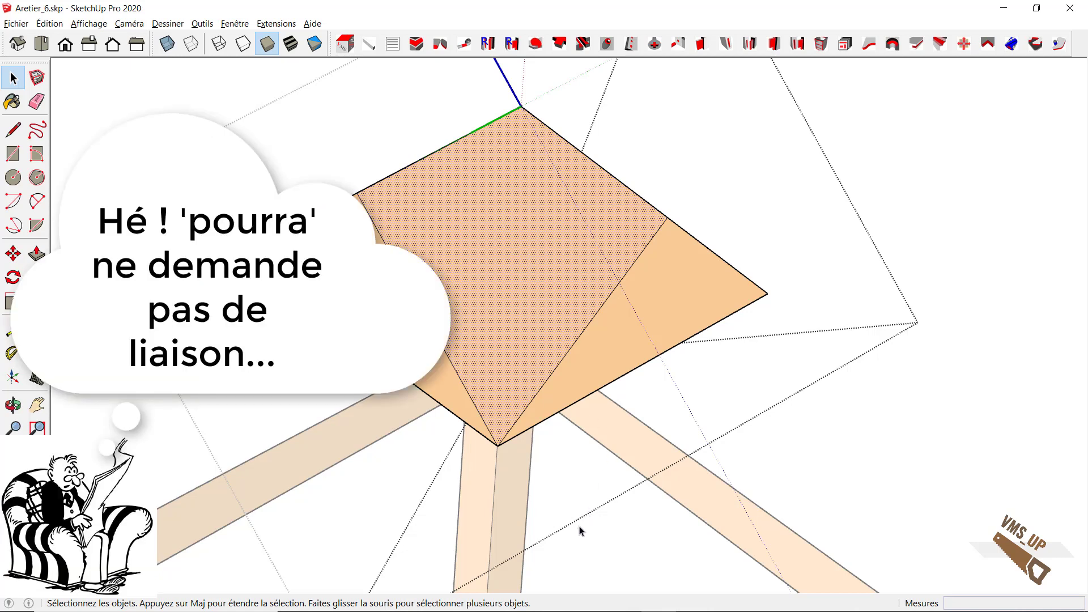
pyautogui.press('t')
pyautogui.press('l')
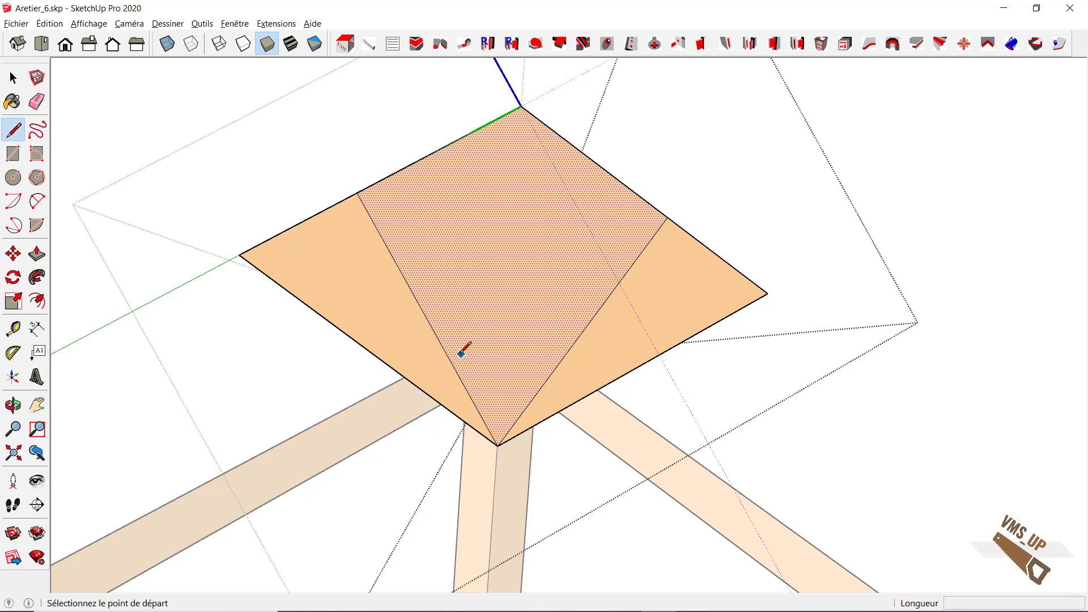
pyautogui.click(440, 342)
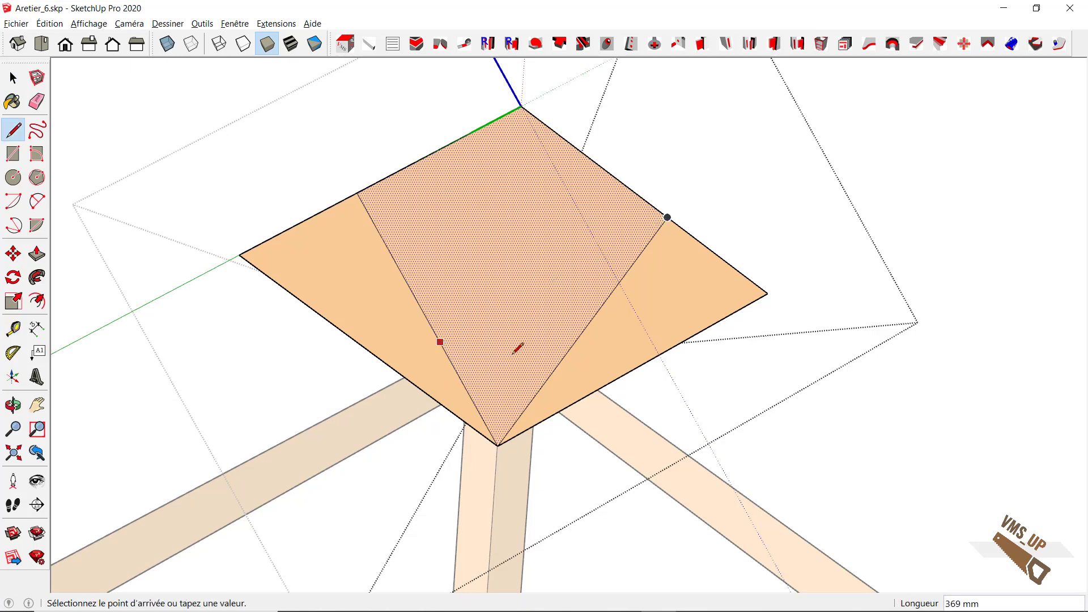
pyautogui.click(566, 355)
pyautogui.press('space')
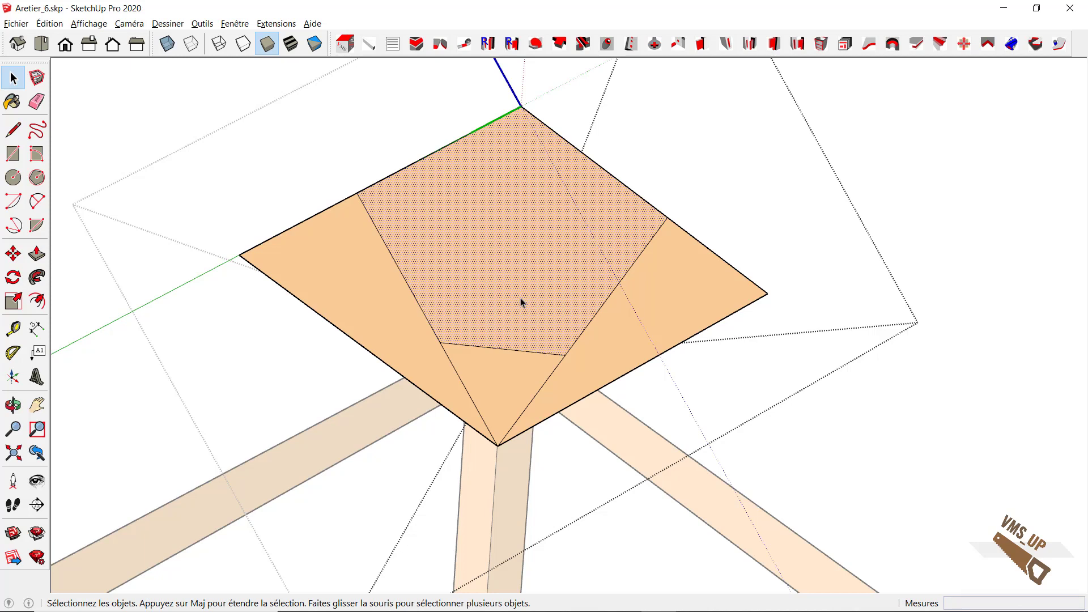
# Step: Draw two crossing lines from the ends of the short joining line, parallel to the end face's edges
pyautogui.press('l')
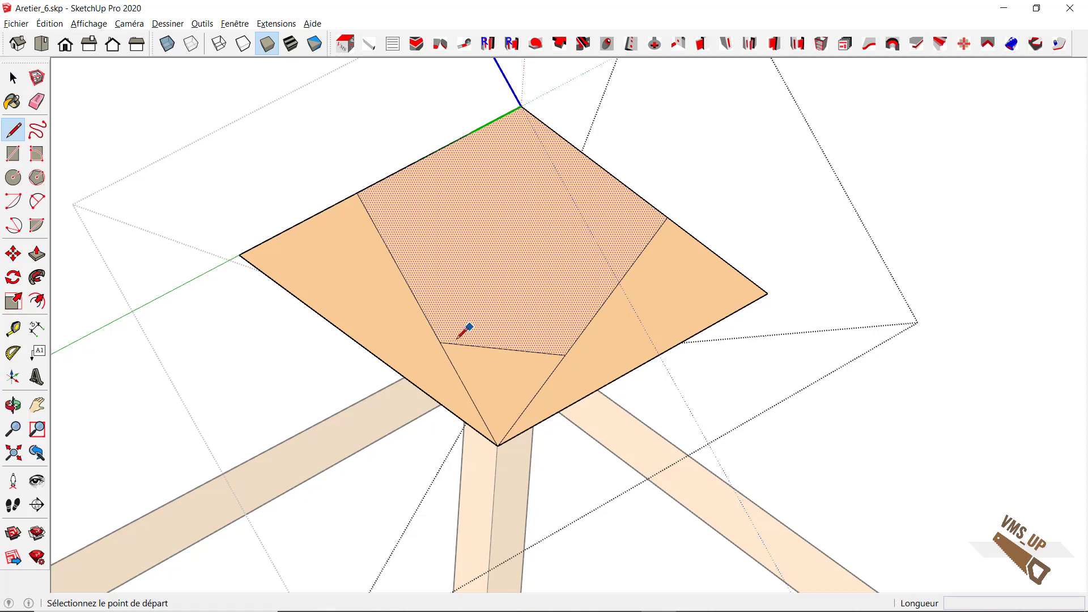
pyautogui.click(440, 342)
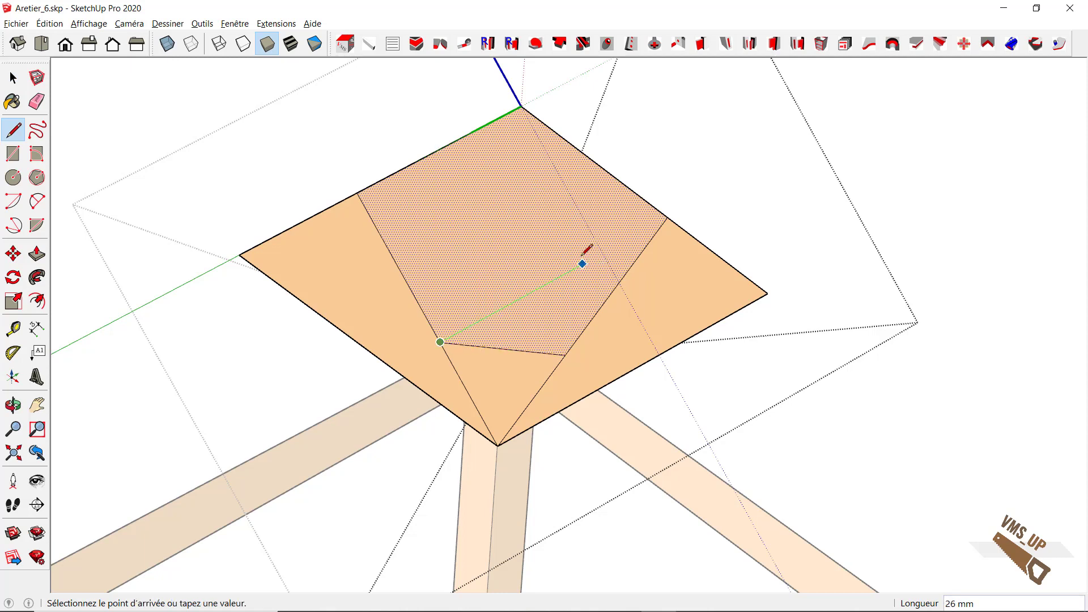
pyautogui.click(551, 270)
pyautogui.press('Escape')
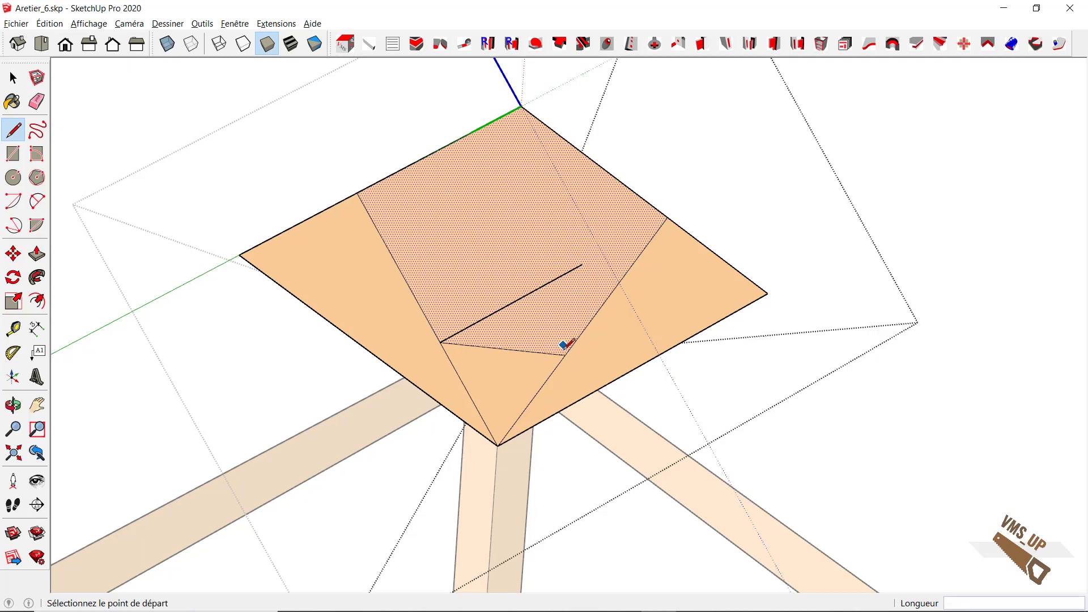
pyautogui.click(565, 354)
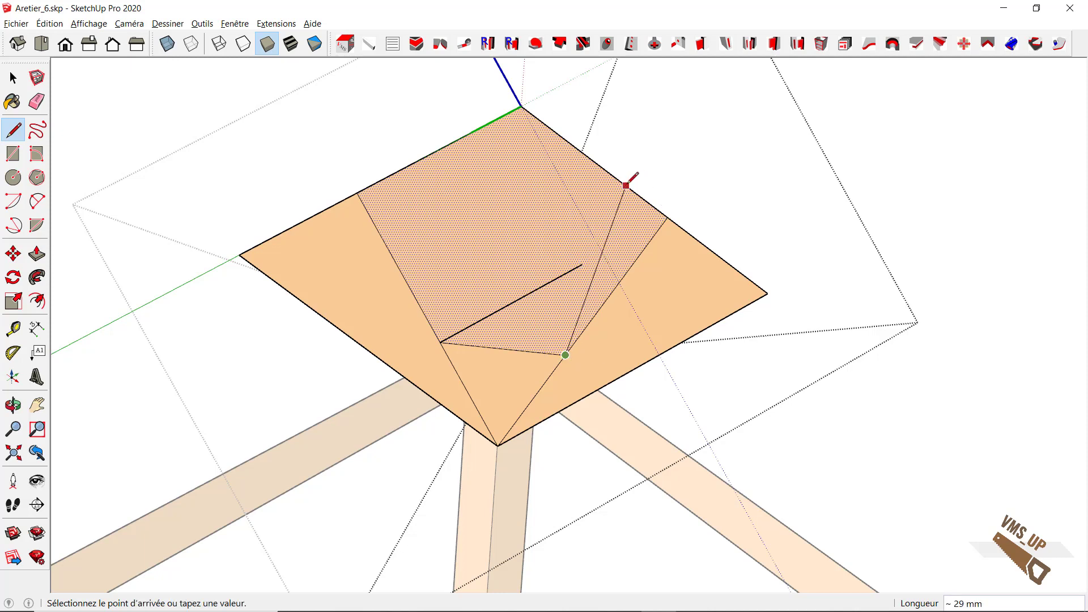
pyautogui.click(450, 270)
pyautogui.press('space')
# Step: Delete the overhanging segments of the two lines beyond their crossing point
pyautogui.click(533, 295)
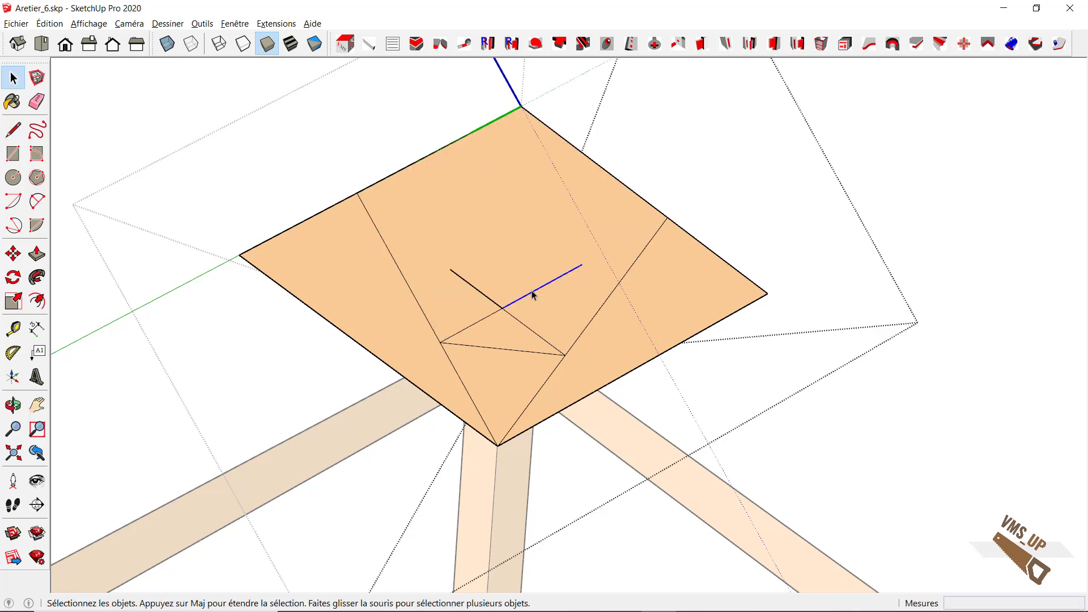
pyautogui.press('Delete')
pyautogui.press('Delete')
pyautogui.click(494, 283)
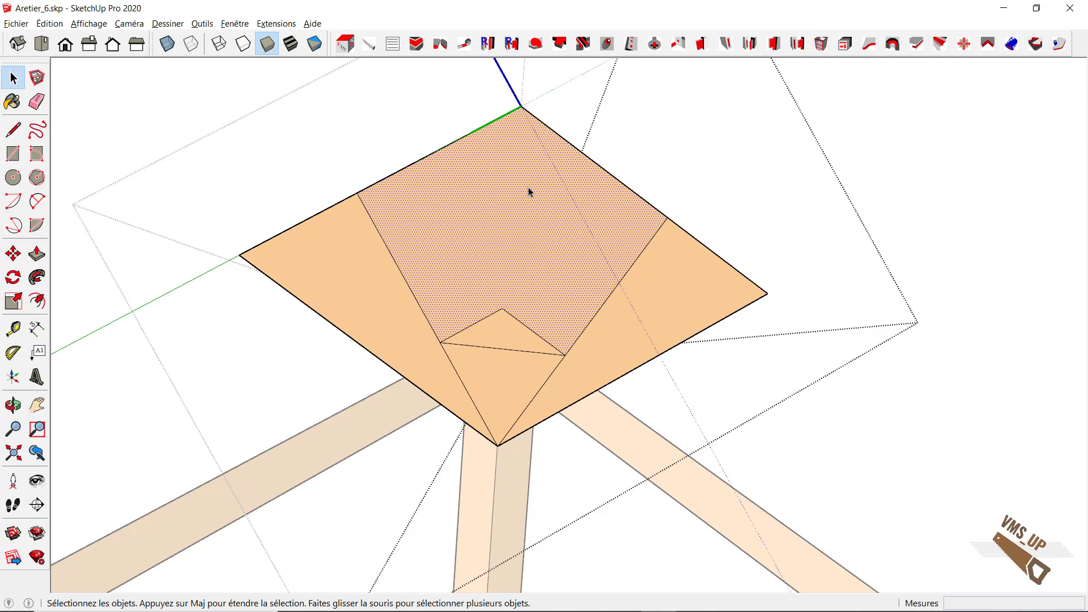
# Step: Delete the two remaining segments that form a point above the short joining line
pyautogui.click(491, 315)
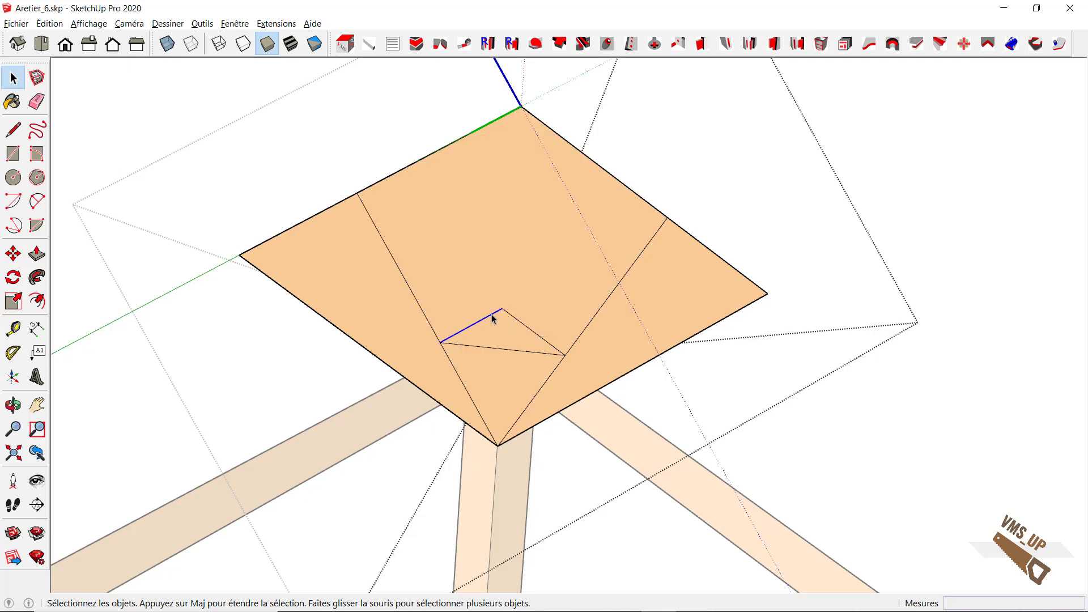
pyautogui.press('Delete')
pyautogui.press('Delete')
# Step: Delete the two line segments between the short joining line and the outer corner, leaving a truncated outline on the end face
pyautogui.click(546, 381)
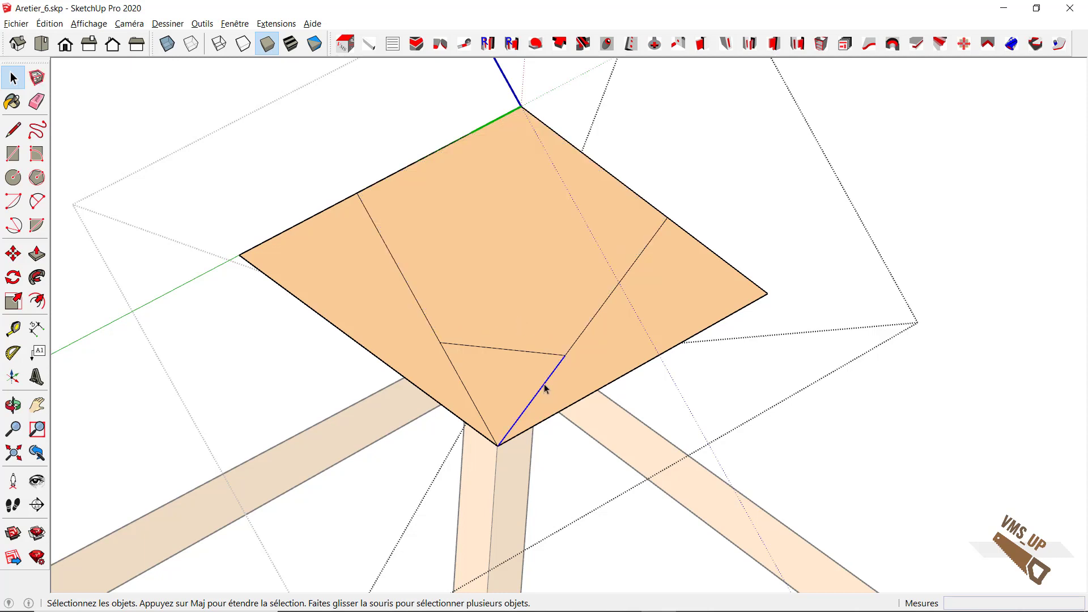
pyautogui.press('Delete')
pyautogui.click(473, 408)
pyautogui.press('Delete')
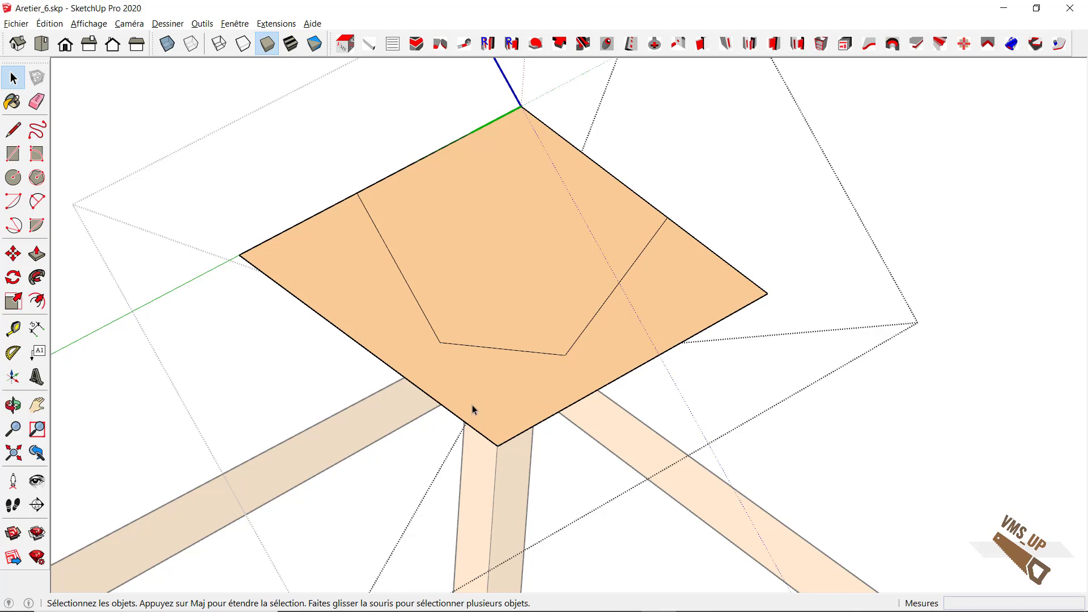
# Step: Push the outer region of the Aretier's end face about 542 mm inward along the beam, up to the joint
pyautogui.click(464, 391)
pyautogui.moveTo(437, 348)
pyautogui.mouseDown(button='middle')
pyautogui.moveTo(389, 347)
pyautogui.moveTo(440, 420)
pyautogui.moveTo(438, 359)
pyautogui.mouseUp(button='middle')
pyautogui.moveTo(397, 318); pyautogui.dragTo(461, 428, button='middle')
pyautogui.press('p')
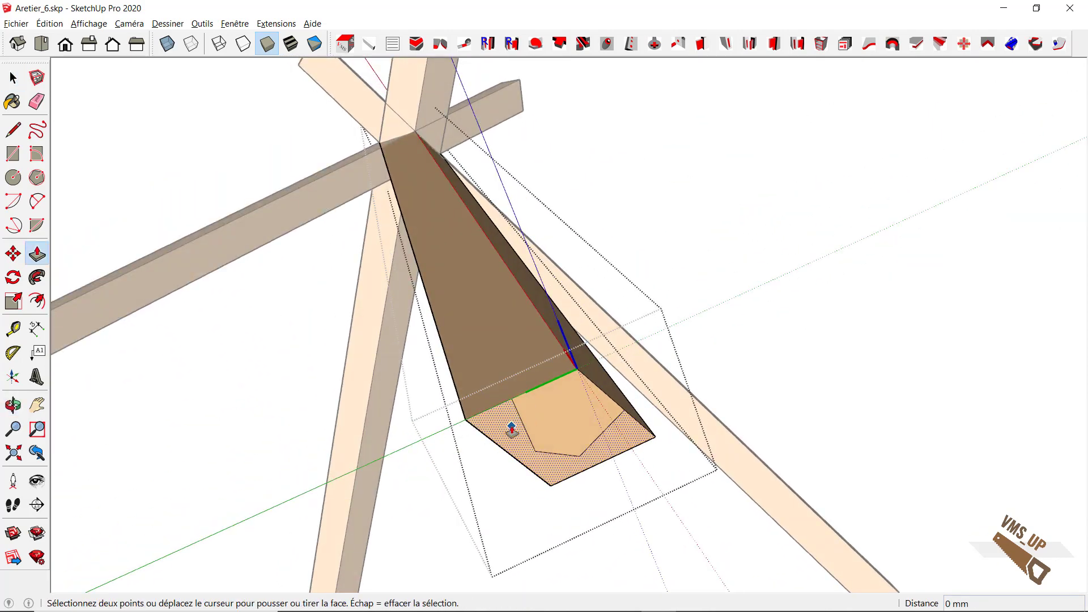
pyautogui.click(510, 428)
pyautogui.click(396, 184)
# Step: Push the remaining step face about 551 mm through to the Aretier's far end and close the component
pyautogui.moveTo(397, 185); pyautogui.dragTo(566, 372, button='middle')
pyautogui.click(566, 372)
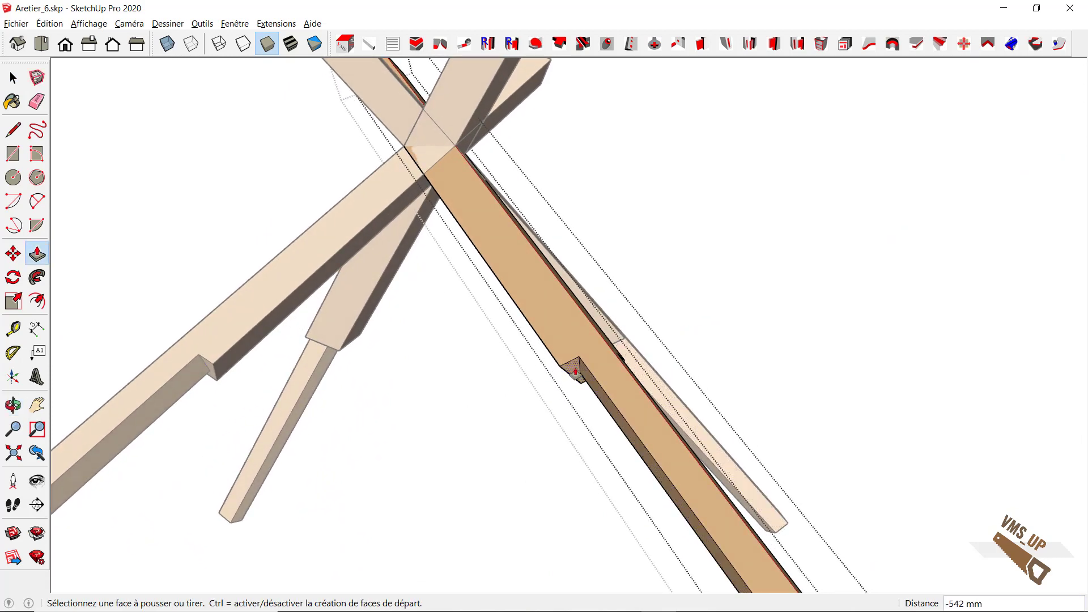
pyautogui.moveTo(357, 134); pyautogui.dragTo(439, 298, button='middle')
pyautogui.click(440, 297)
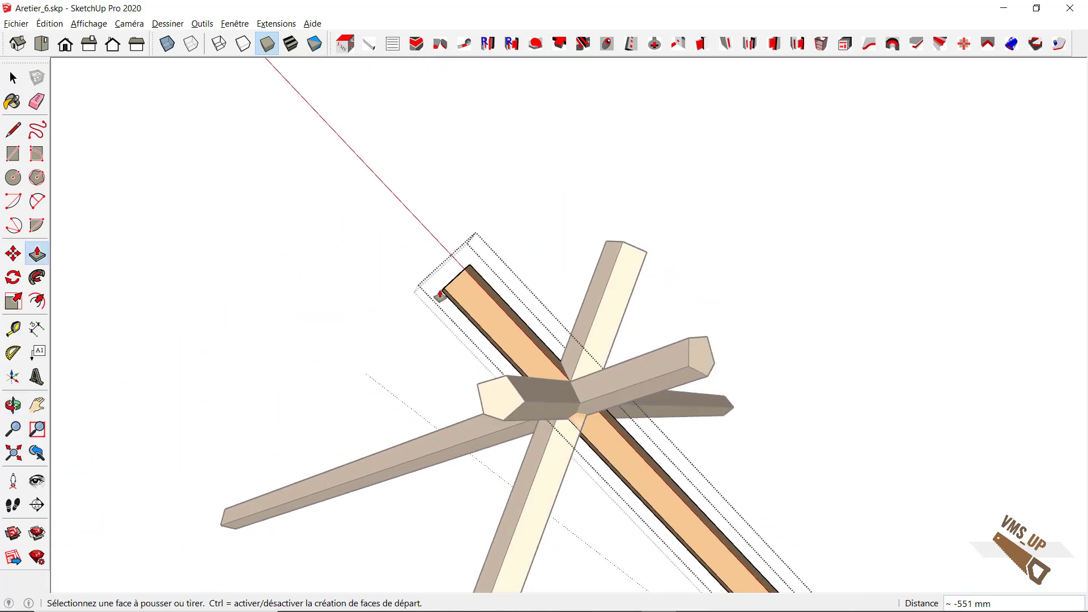
pyautogui.press('space')
pyautogui.click(425, 345)
# Step: Measure the angle between the two edges meeting at the apex of an Aretier's pentagonal end face with the Protractor
pyautogui.scroll(-1, 437, 391)
pyautogui.scroll(3, 504, 393)
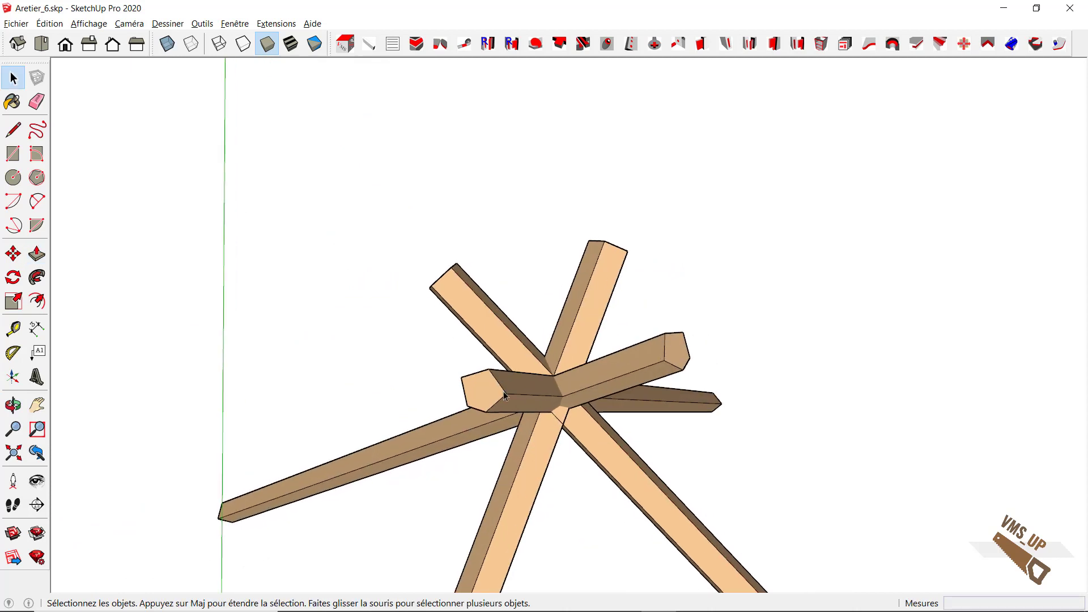
pyautogui.moveTo(520, 407); pyautogui.dragTo(478, 410, button='middle')
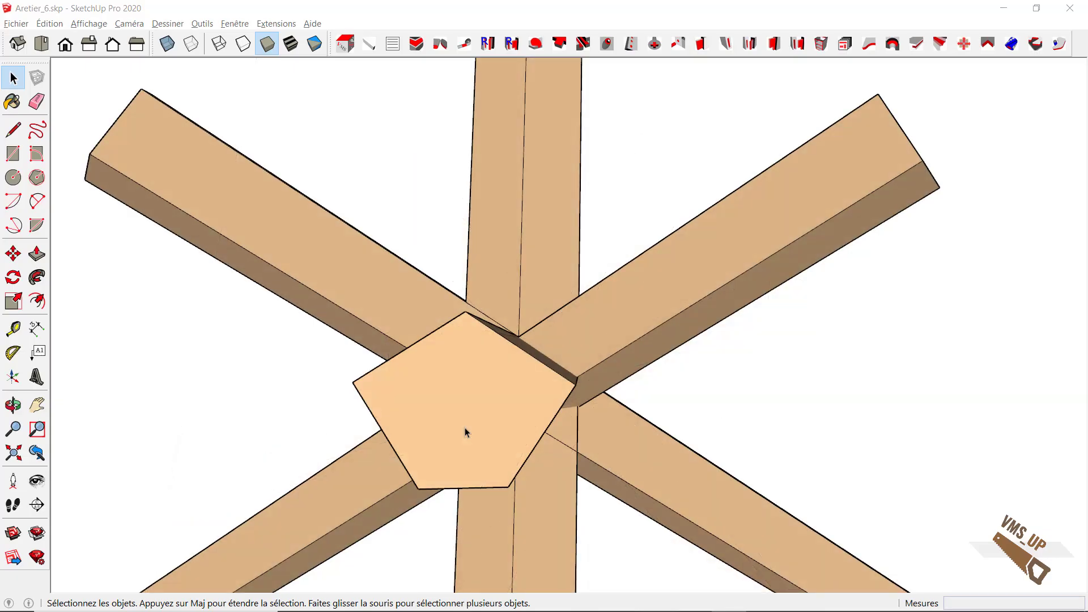
pyautogui.scroll(2, 465, 427)
pyautogui.scroll(1, 465, 428)
pyautogui.scroll(1, 464, 428)
pyautogui.keyDown('shift'); pyautogui.moveTo(464, 427); pyautogui.dragTo(496, 352, button='middle'); pyautogui.keyUp('shift')
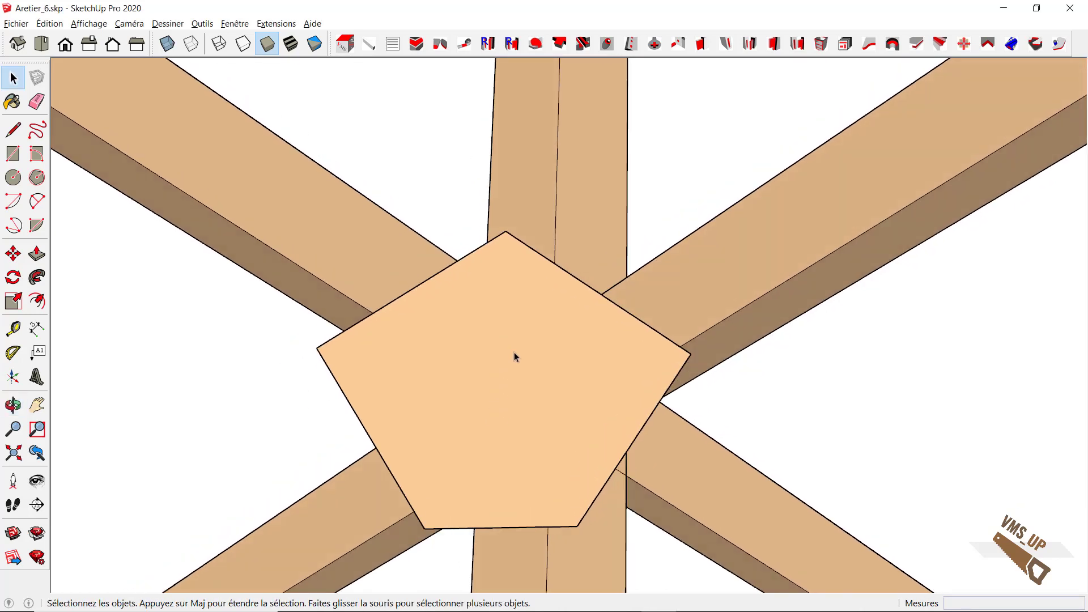
pyautogui.click(13, 353)
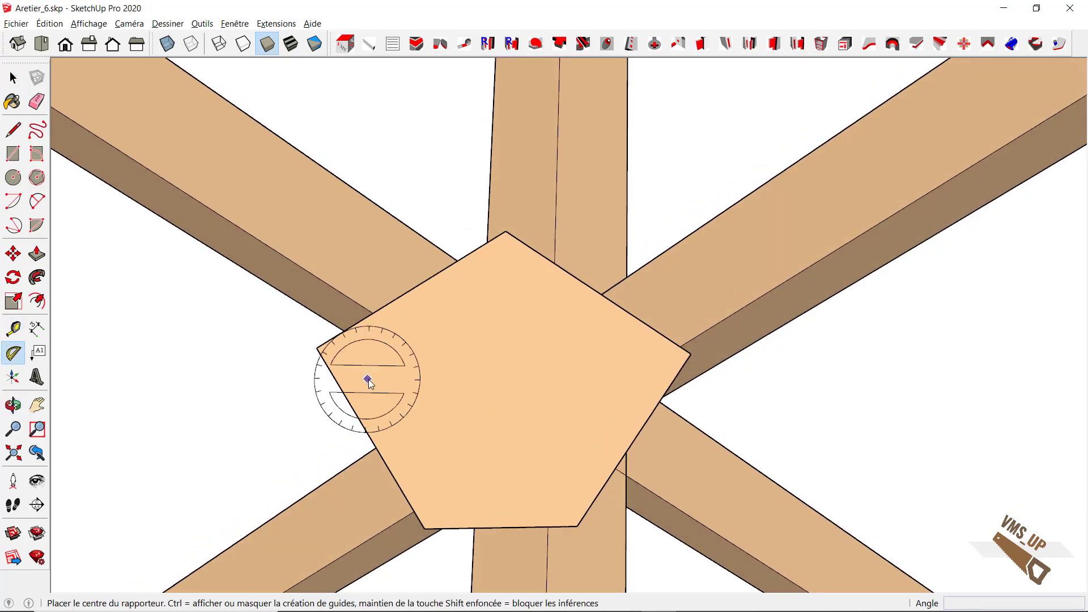
pyautogui.click(506, 231)
pyautogui.click(429, 277)
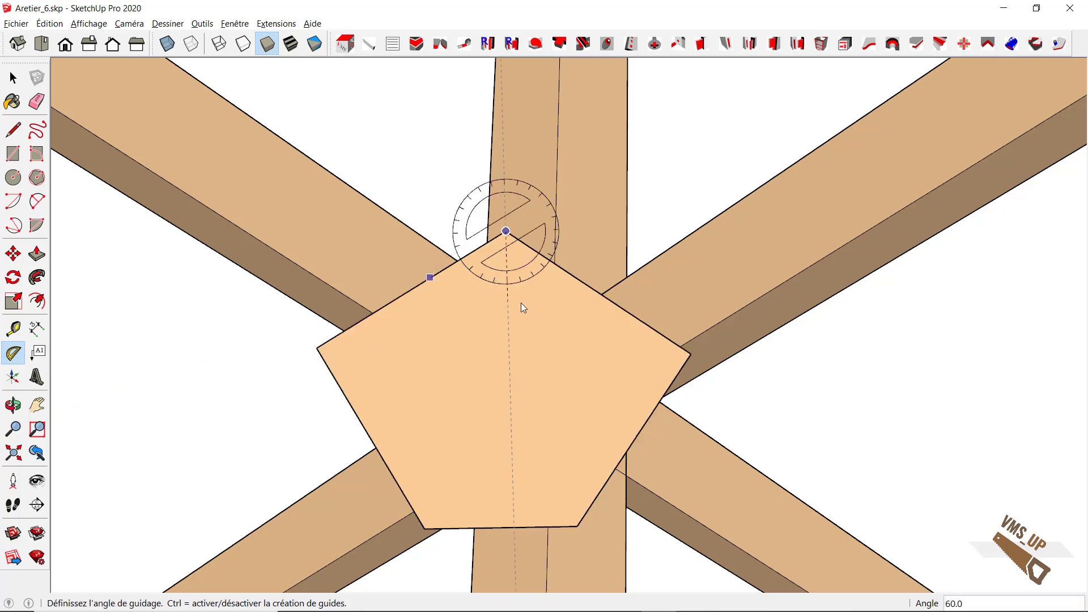
pyautogui.click(623, 308)
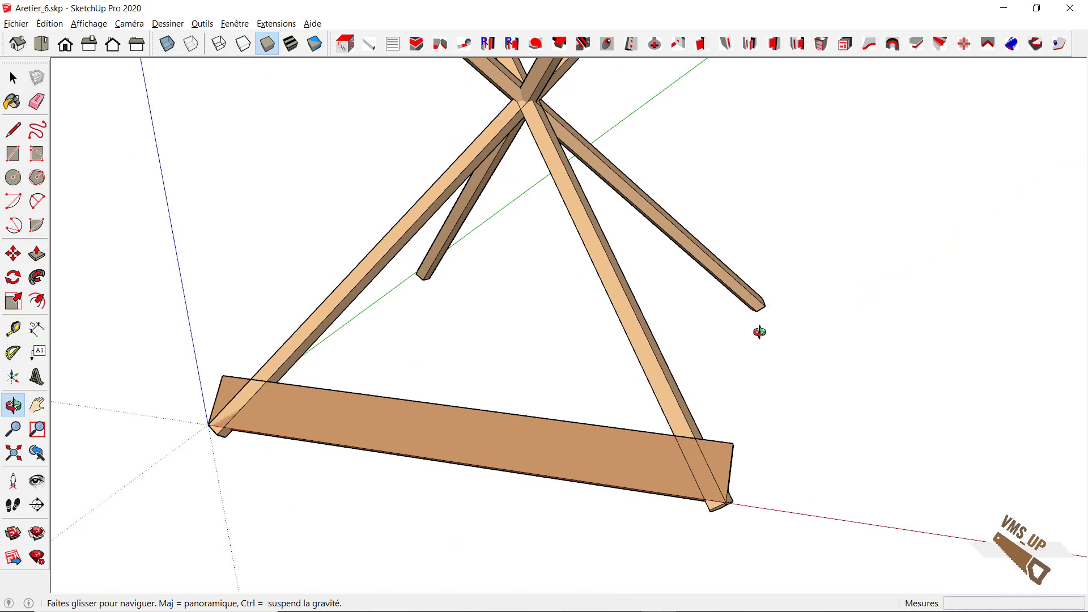
# Step: Start the radial saw on the Traverse, using its outer face on the table and its lower edge against the guide
pyautogui.moveTo(760, 332); pyautogui.dragTo(720, 348)
pyautogui.press('space')
pyautogui.moveTo(690, 417); pyautogui.dragTo(669, 318, button='middle')
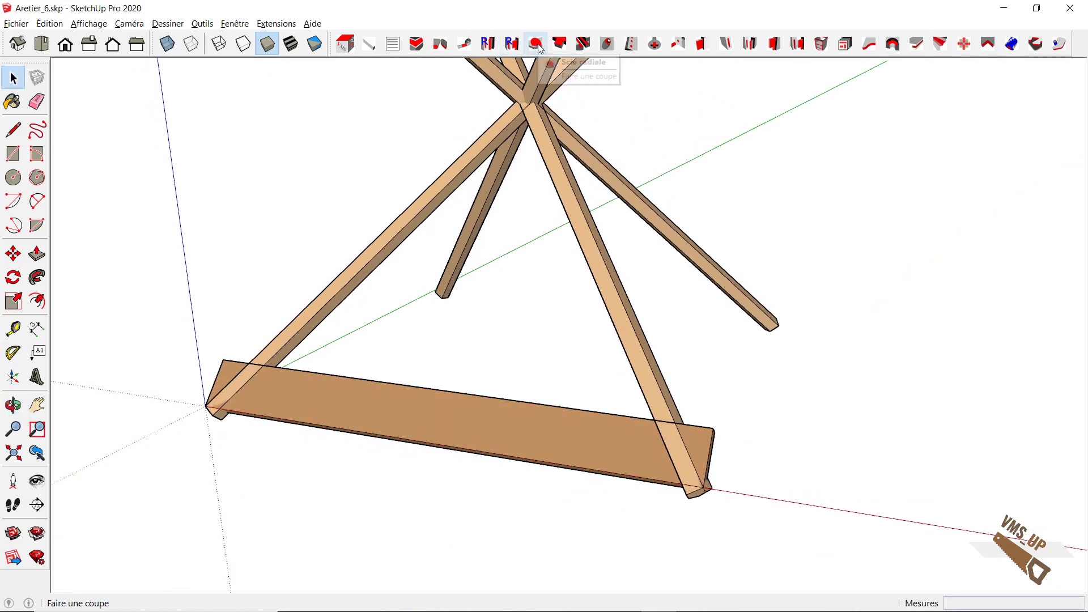
pyautogui.click(536, 44)
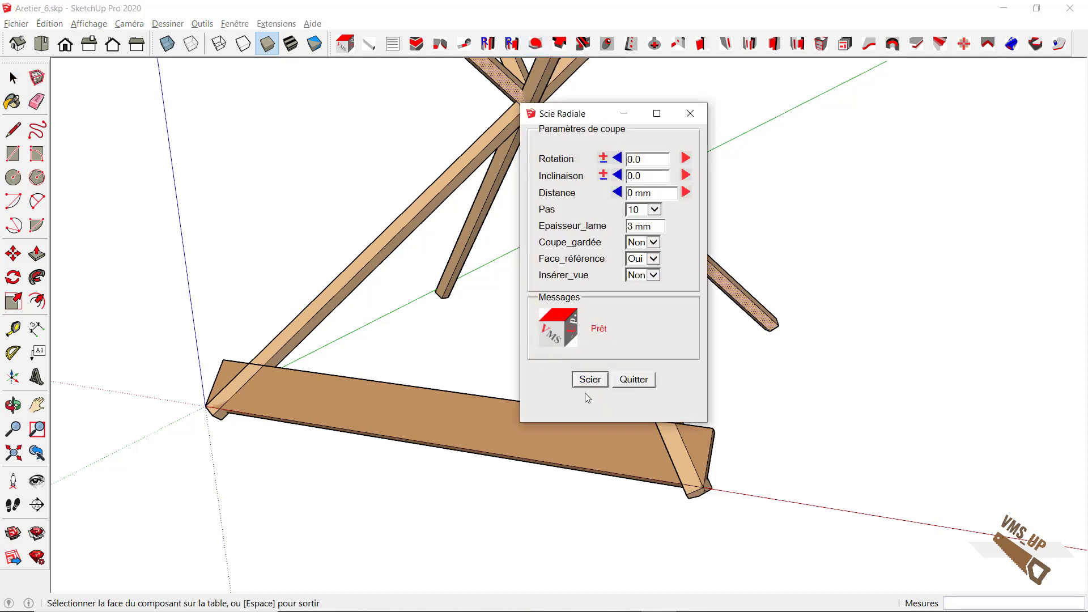
pyautogui.moveTo(597, 119); pyautogui.dragTo(275, 114)
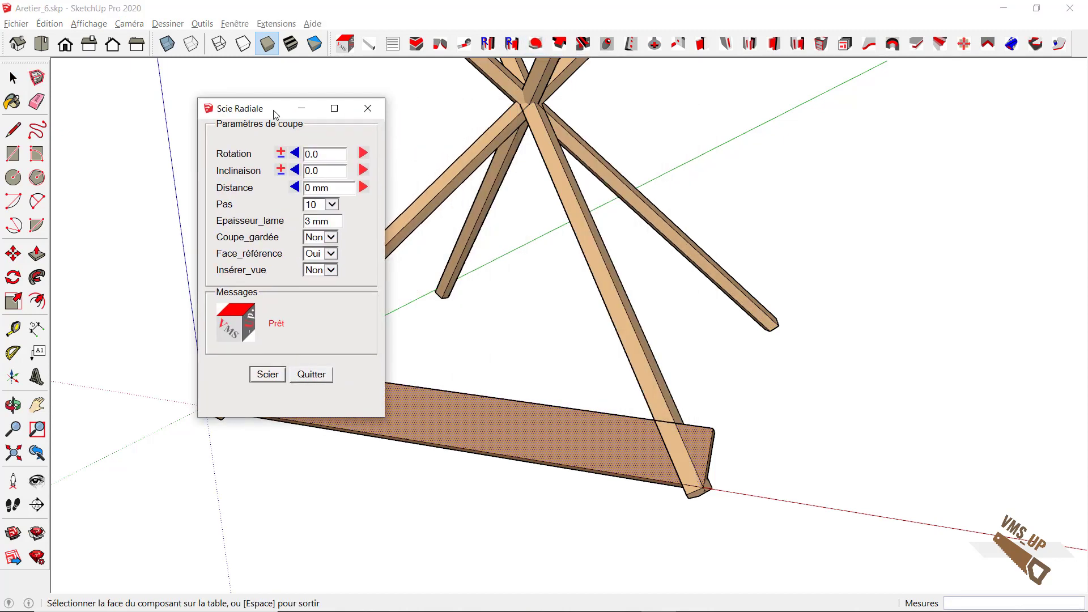
pyautogui.click(513, 430)
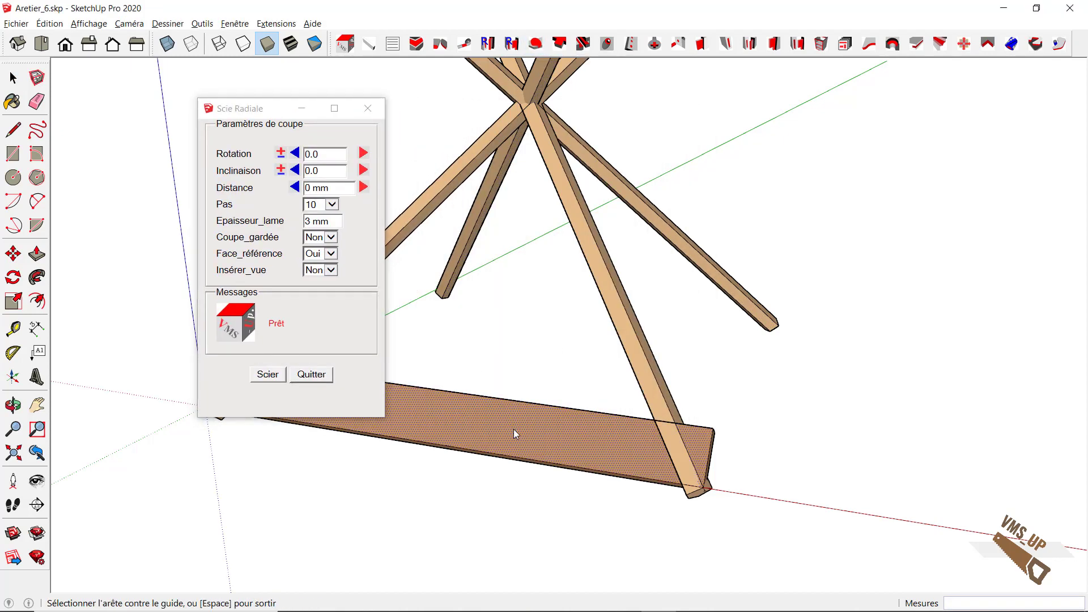
pyautogui.click(534, 464)
# Step: Saw the Traverse where its lower edge meets the first Aretier, referencing the beam's face for a rotation of -32.63
pyautogui.scroll(2, 674, 502)
pyautogui.scroll(2, 703, 485)
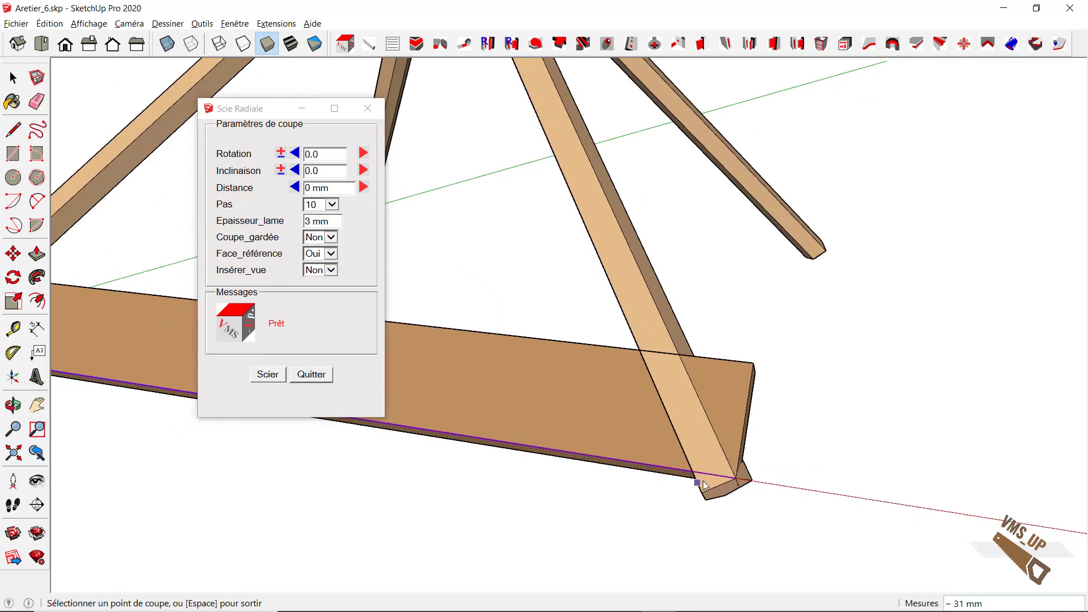
pyautogui.click(692, 473)
pyautogui.moveTo(513, 286); pyautogui.dragTo(869, 253, button='middle')
pyautogui.click(858, 257)
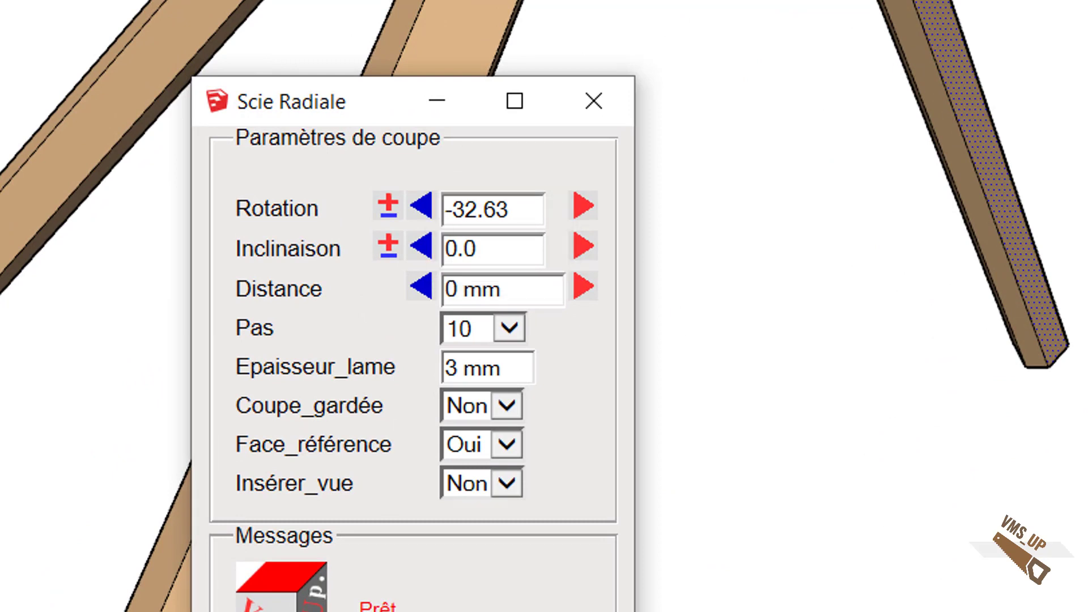
pyautogui.click(400, 486)
# Step: Saw the Traverse's opposite end flush with the other Aretier, using the same outer face, lower edge and the beam's face as reference
pyautogui.keyDown('shift'); pyautogui.moveTo(404, 476); pyautogui.dragTo(572, 343, button='middle'); pyautogui.keyUp('shift')
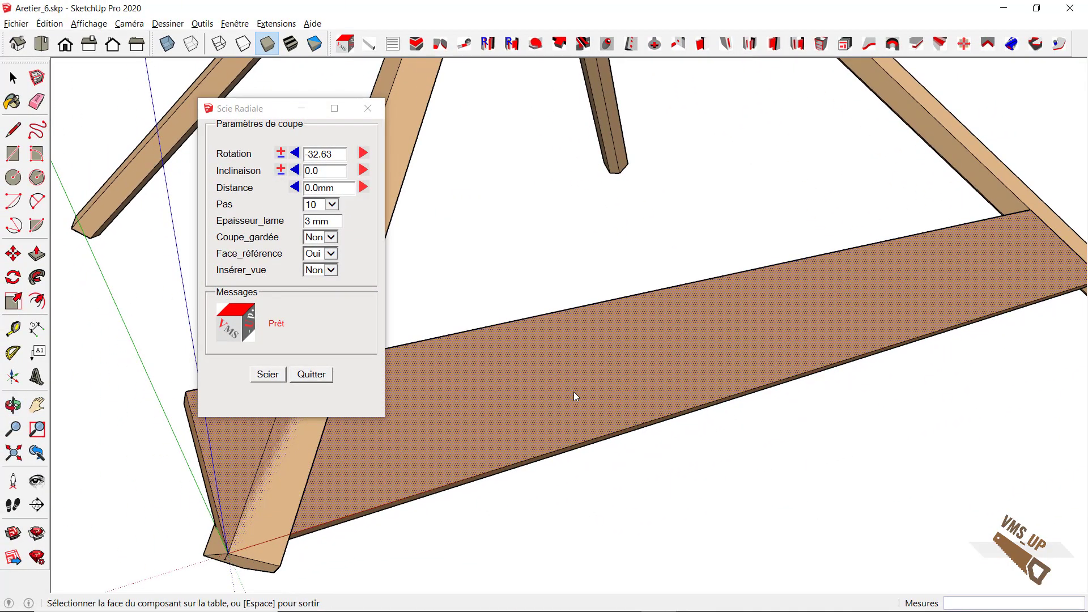
pyautogui.click(585, 441)
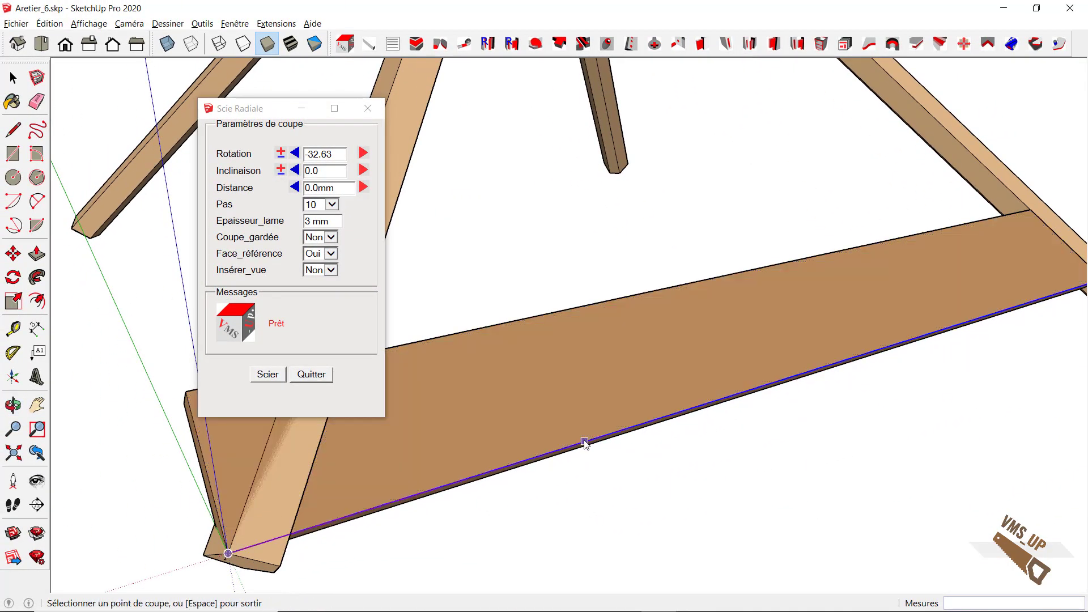
pyautogui.click(290, 534)
pyautogui.moveTo(788, 389); pyautogui.dragTo(642, 422, button='middle')
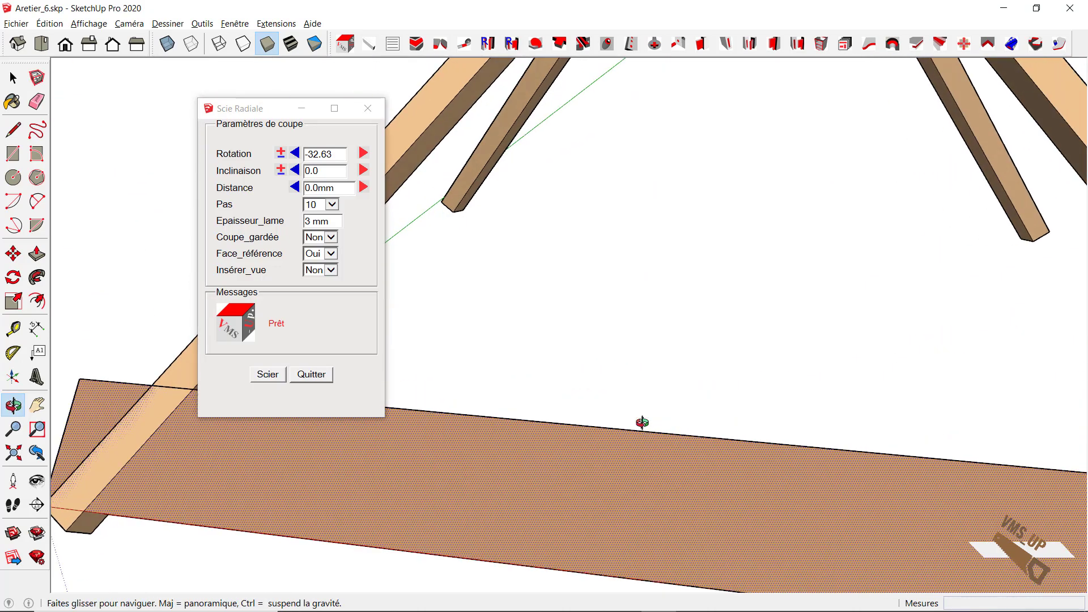
pyautogui.click(412, 161)
pyautogui.click(268, 374)
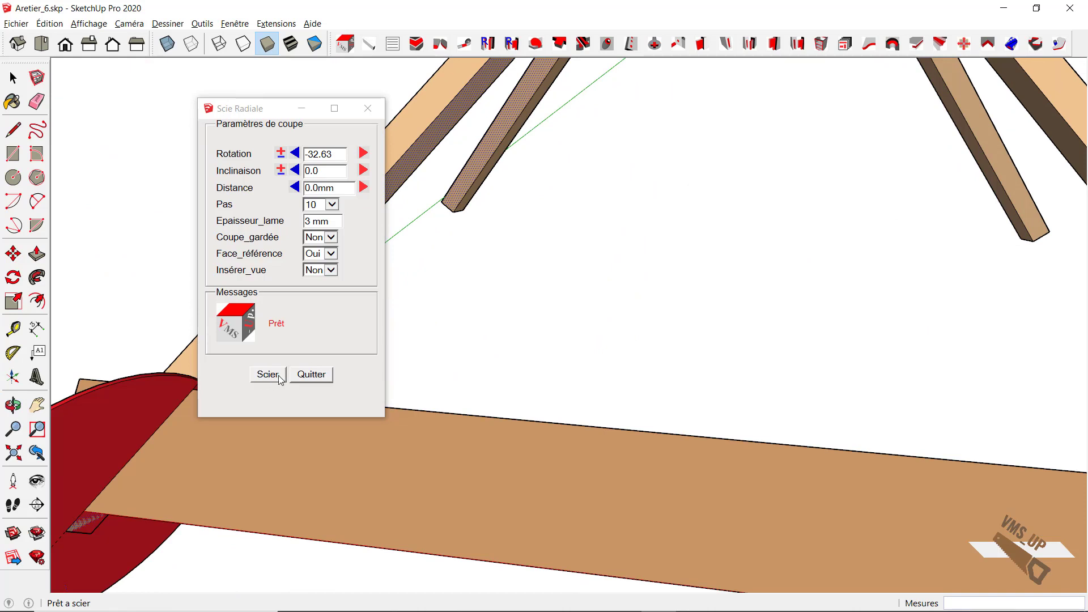
pyautogui.click(316, 374)
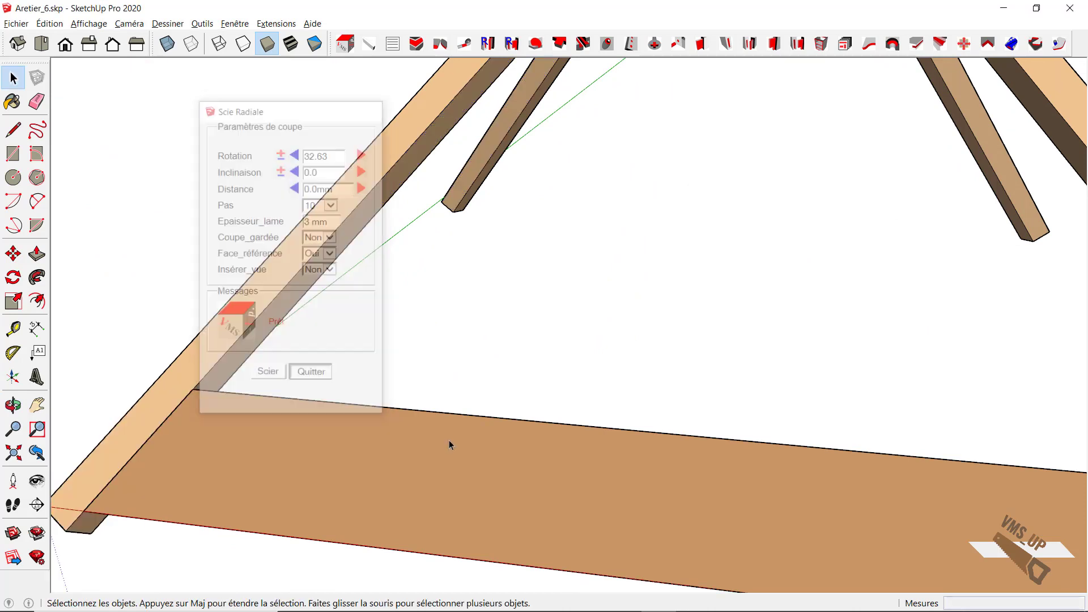
# Step: Start the Rafale tenon tool with Epaisseur 1/3 set to Oui and a tenon length of 20 mm
pyautogui.moveTo(449, 444); pyautogui.dragTo(562, 440, button='middle')
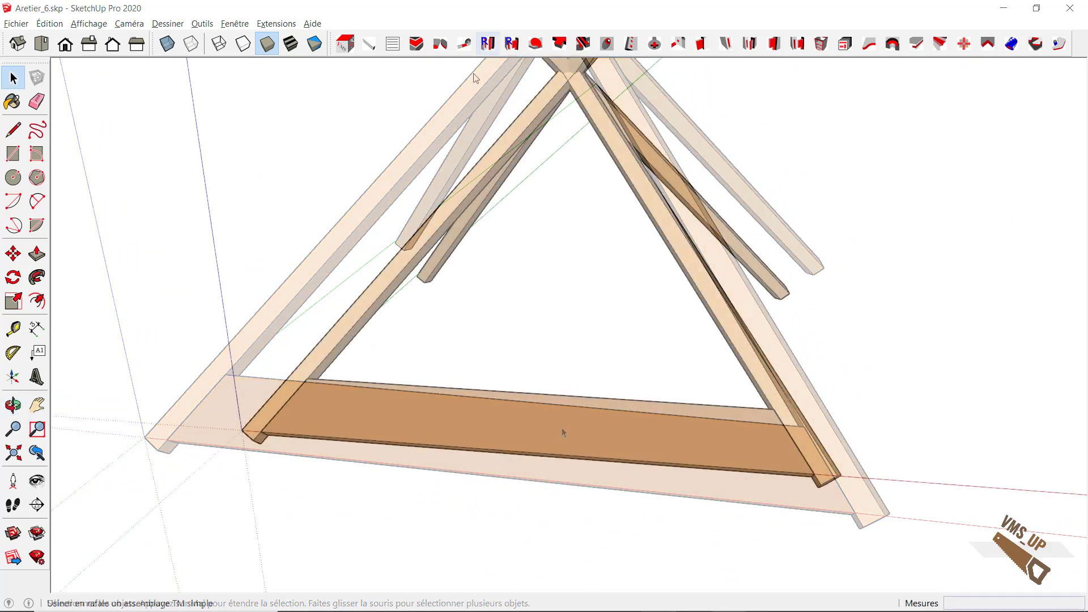
pyautogui.click(488, 44)
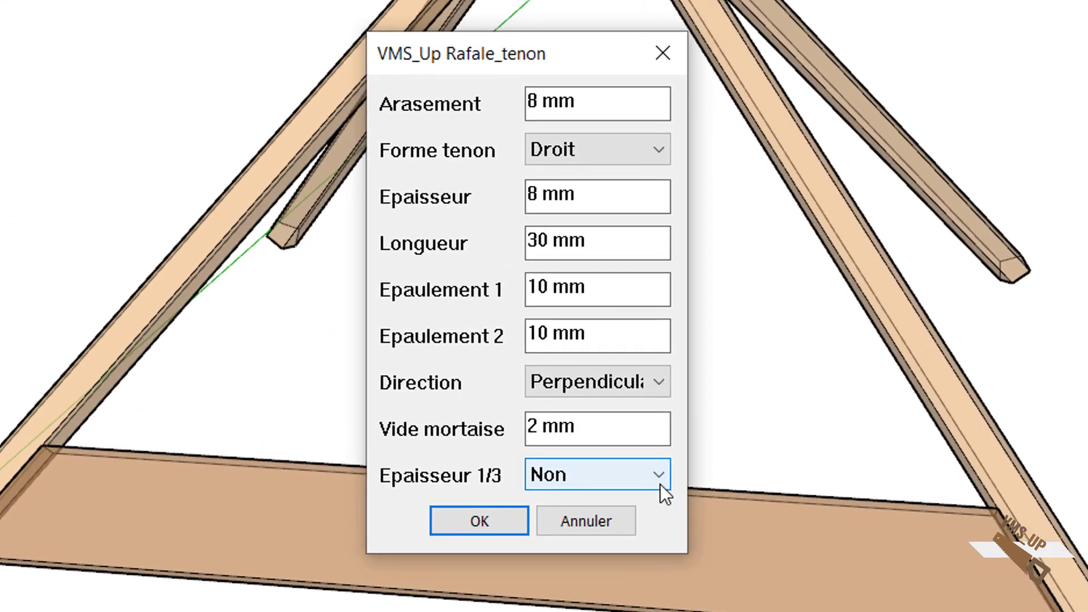
pyautogui.click(609, 395)
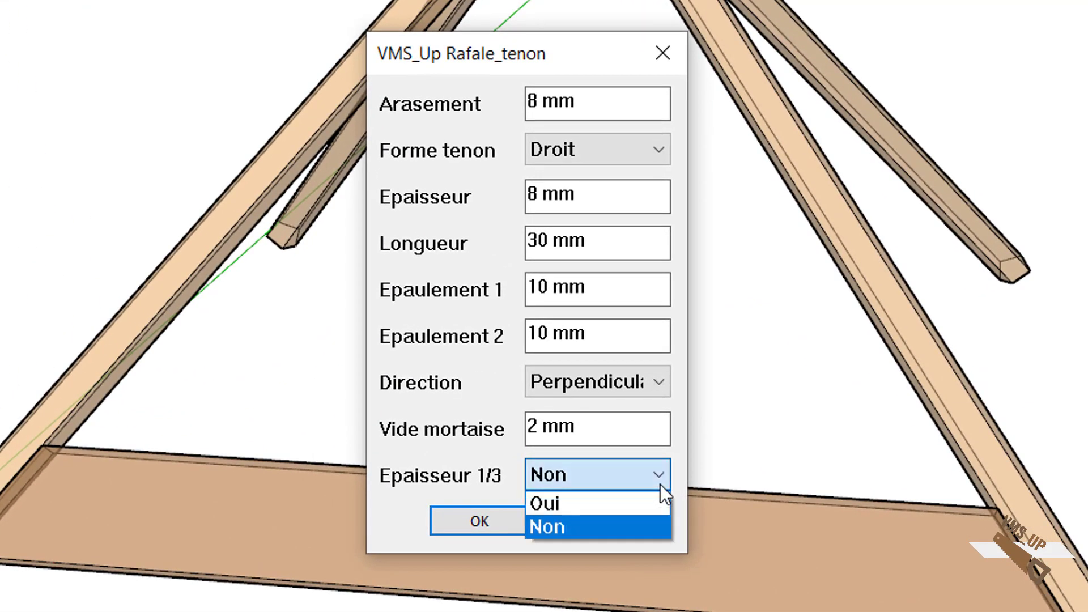
pyautogui.click(603, 503)
pyautogui.click(630, 242)
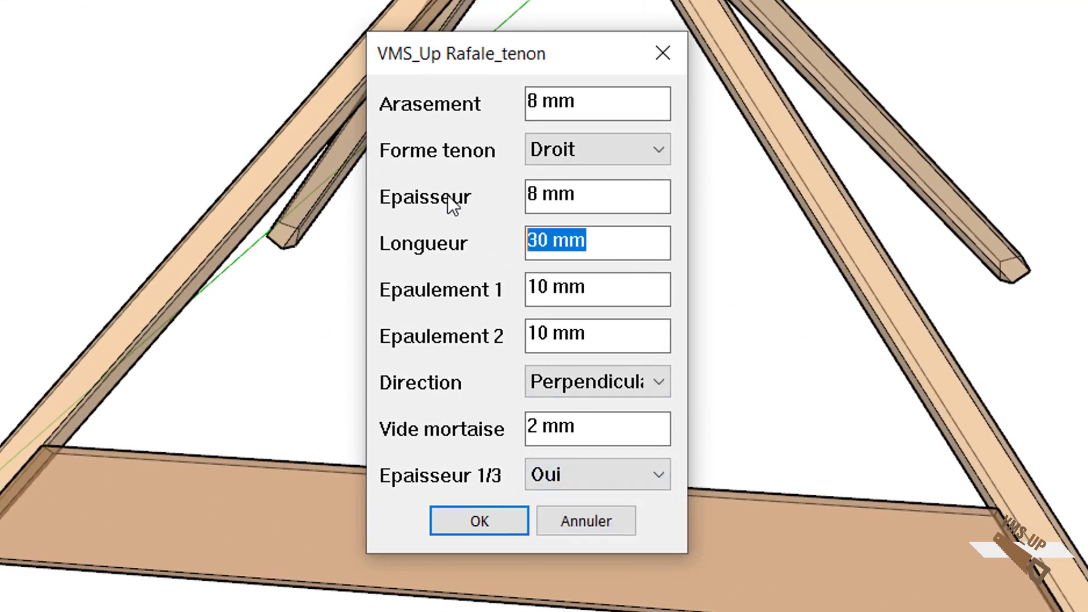
pyautogui.write('20')
pyautogui.press('Tab')
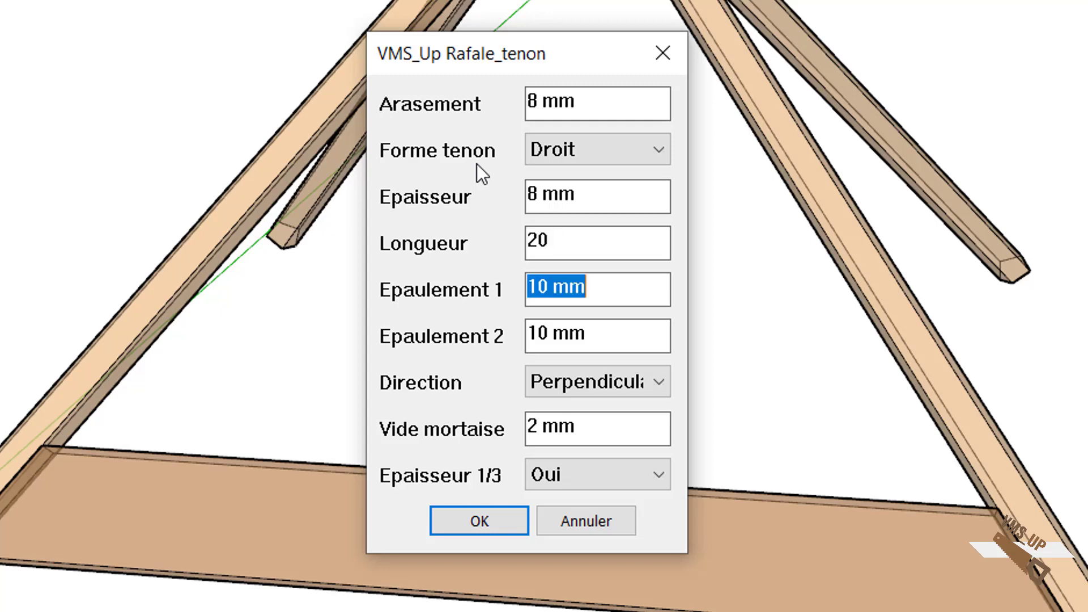
pyautogui.click(481, 517)
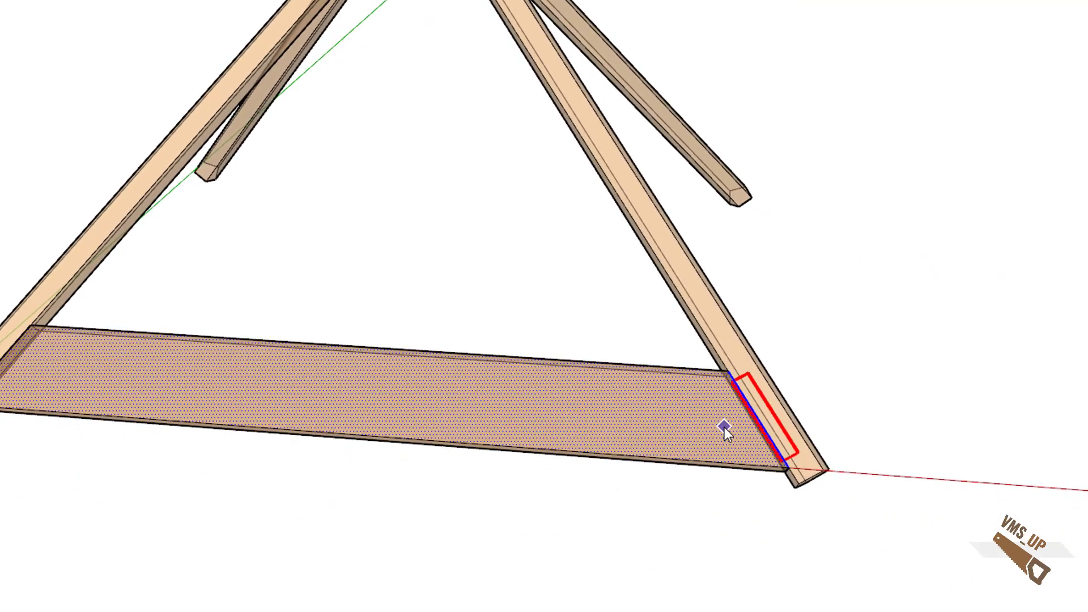
# Step: Set the tenon direction to Parallele and create the mortise-and-tenon joints at both ends of the Traverse
pyautogui.rightClick(725, 427)
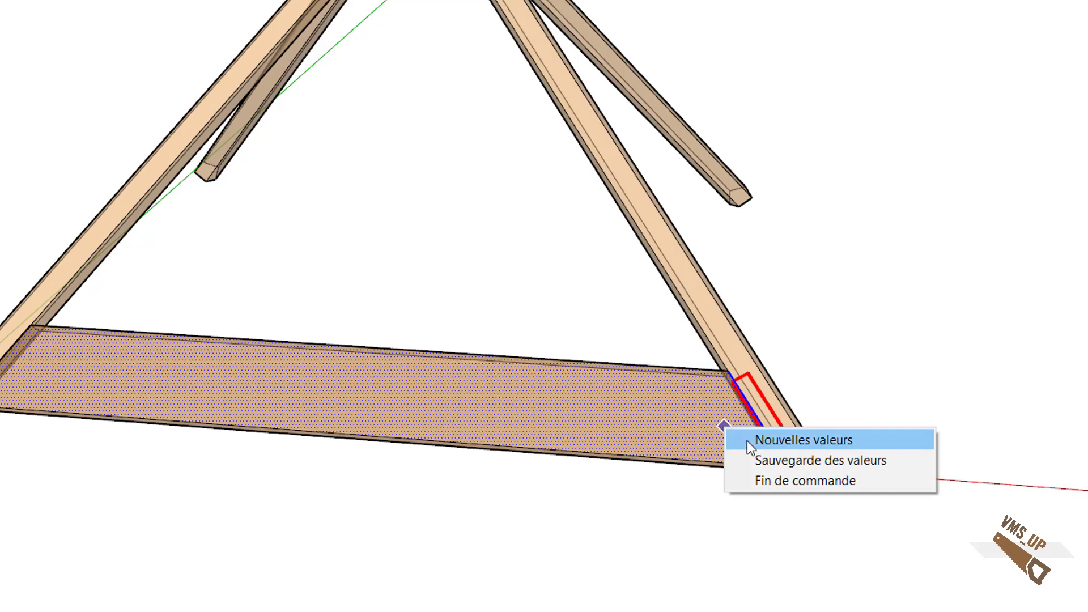
pyautogui.click(750, 441)
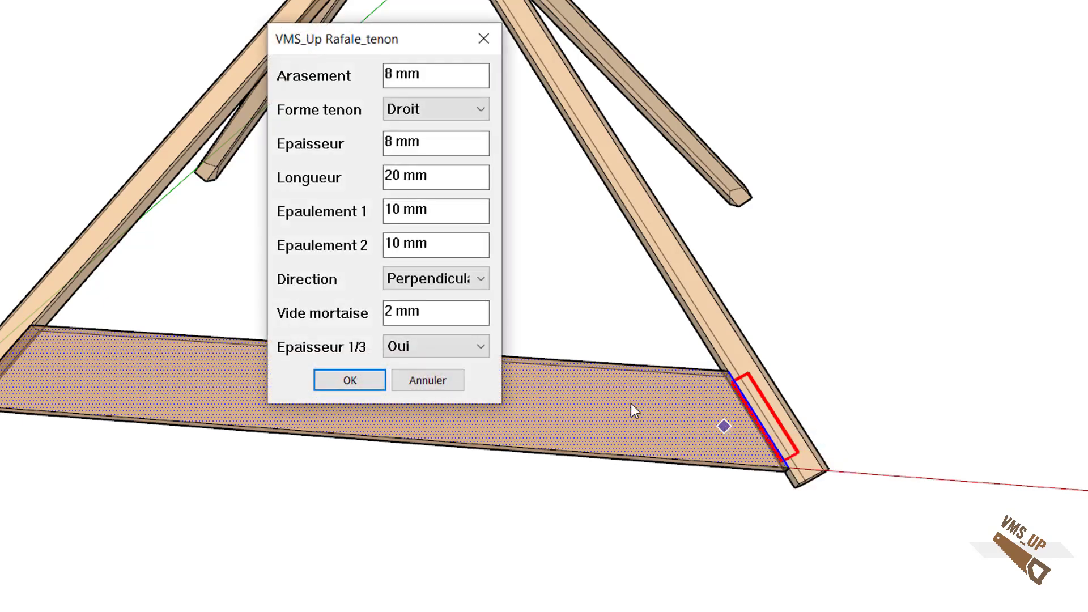
pyautogui.click(481, 281)
pyautogui.click(477, 321)
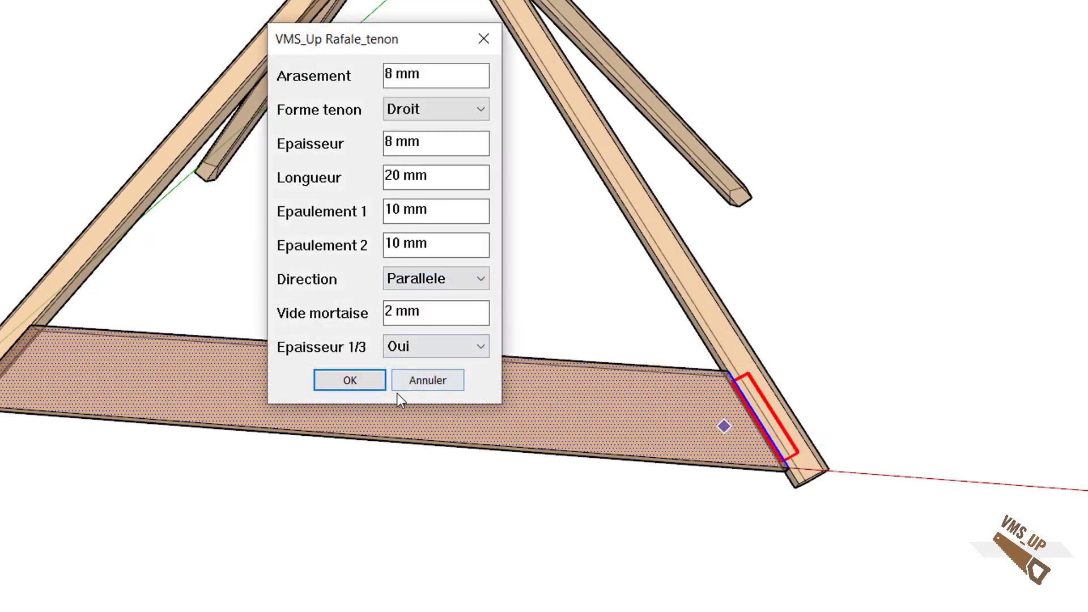
pyautogui.click(376, 384)
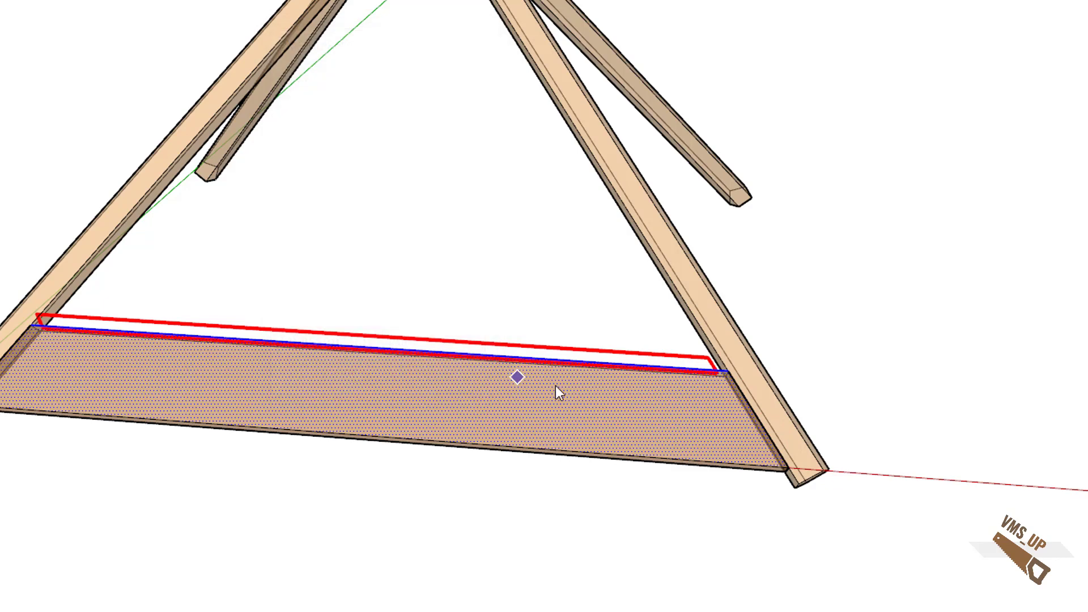
pyautogui.click(715, 414)
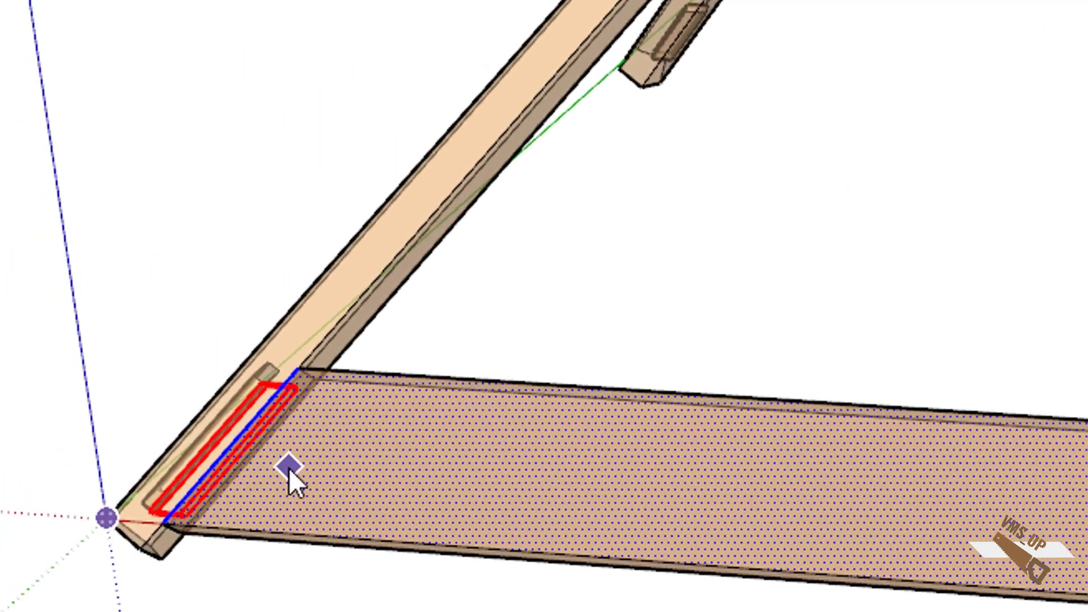
pyautogui.click(99, 400)
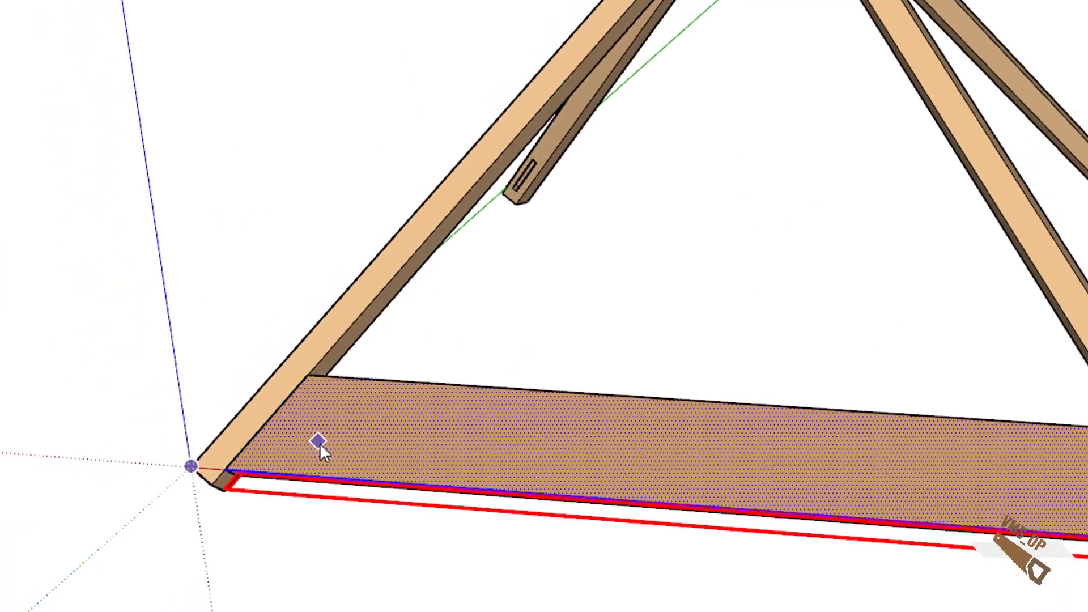
# Step: Reveal all hidden geometry of the pyramid model
pyautogui.moveTo(433, 469)
pyautogui.mouseDown(button='middle')
pyautogui.moveTo(673, 431)
pyautogui.moveTo(658, 423)
pyautogui.mouseUp(button='middle')
pyautogui.moveTo(658, 423); pyautogui.dragTo(468, 409)
pyautogui.moveTo(468, 409); pyautogui.dragTo(588, 388, button='middle')
pyautogui.click(50, 23)
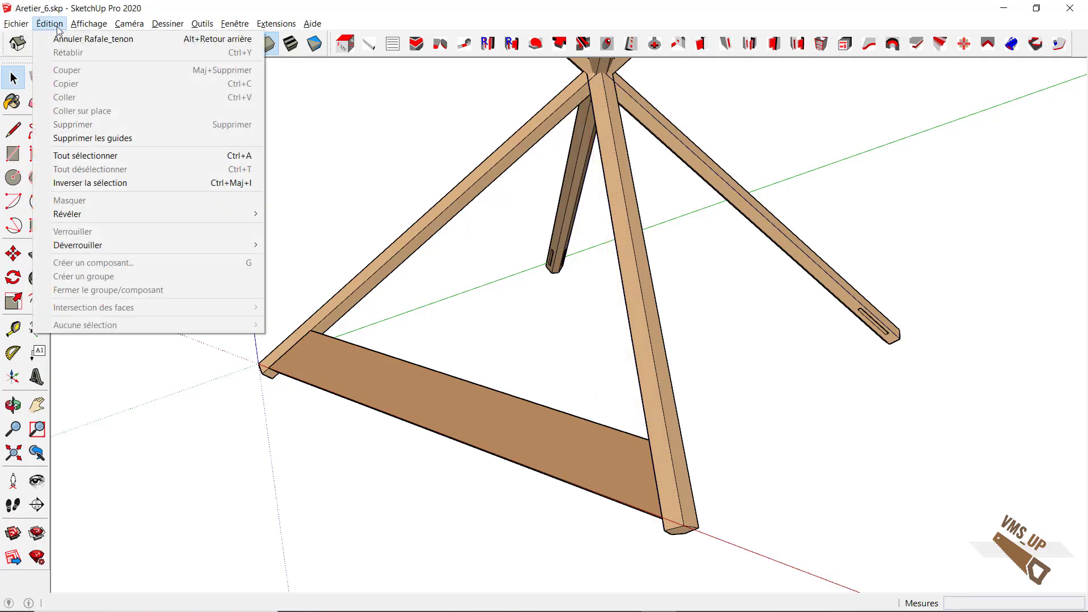
pyautogui.moveTo(247, 216)
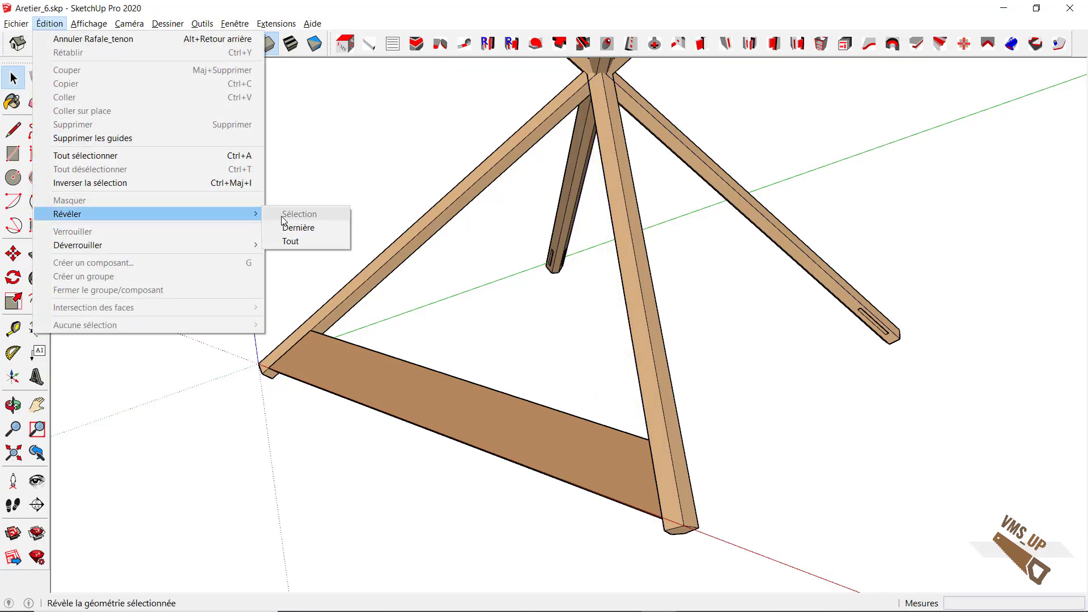
pyautogui.click(296, 240)
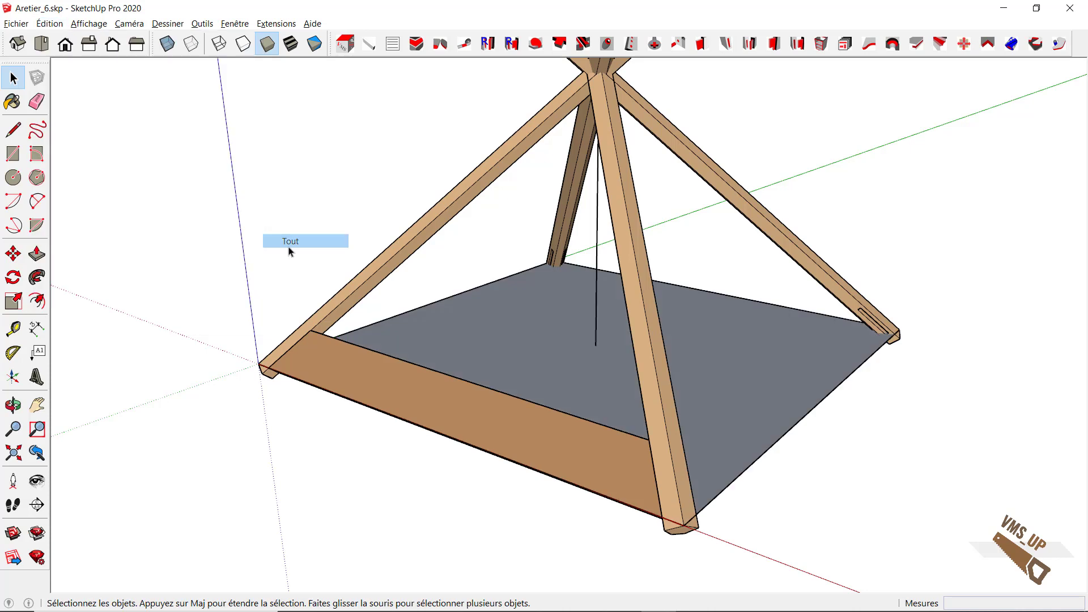
# Step: Rotate-copy the Traverse by 90° about the foot of the vertical centre line, making three copies (x3) around the pyramid's base
pyautogui.click(558, 431)
pyautogui.press('q')
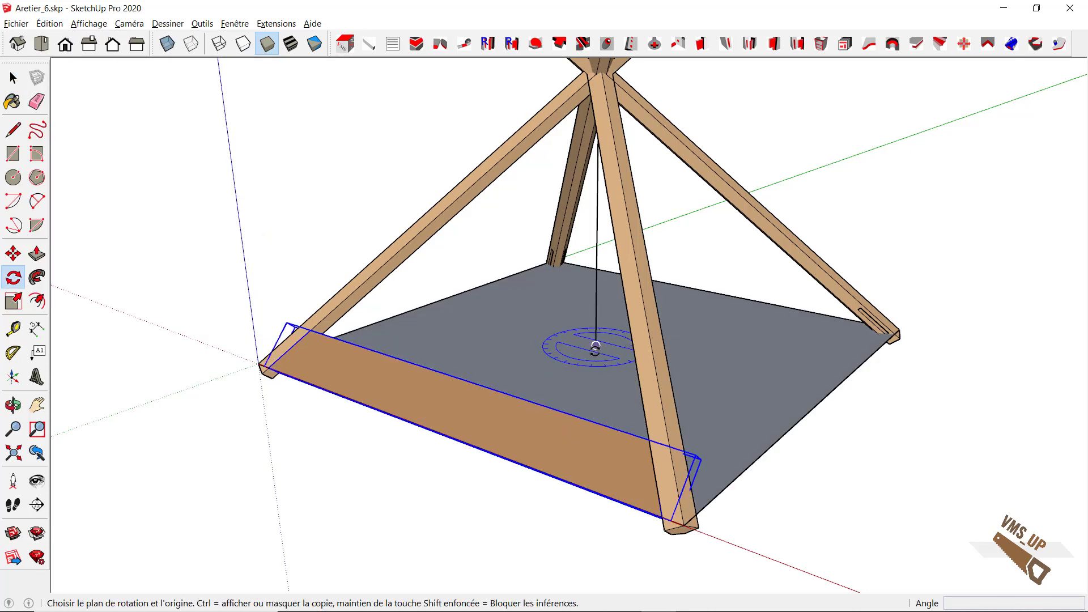
pyautogui.click(490, 435)
pyautogui.click(442, 360)
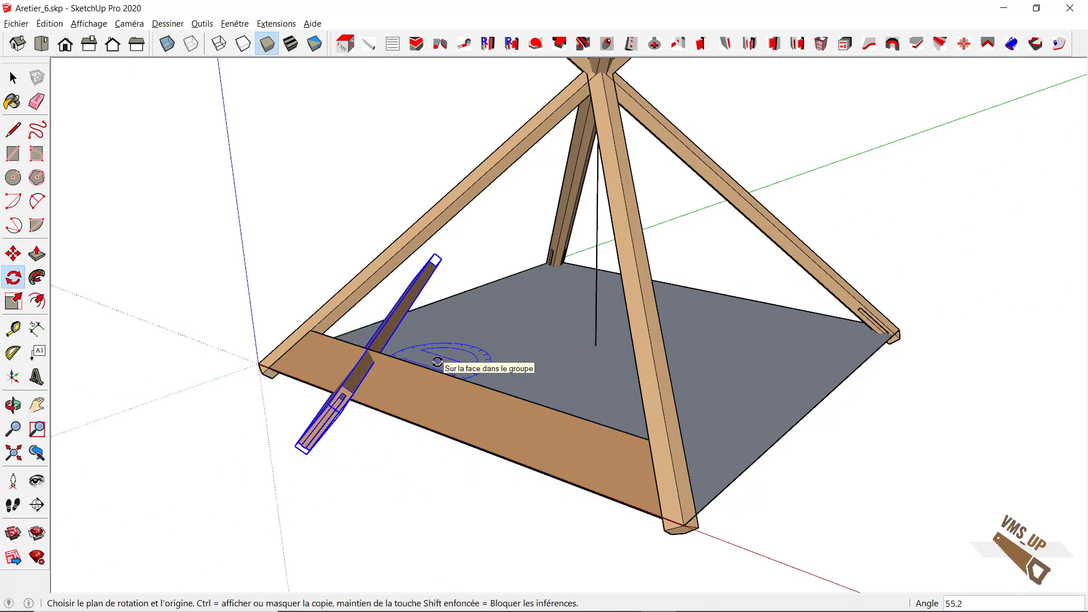
pyautogui.write('90')
pyautogui.press('Return')
pyautogui.write('90')
pyautogui.press('Return')
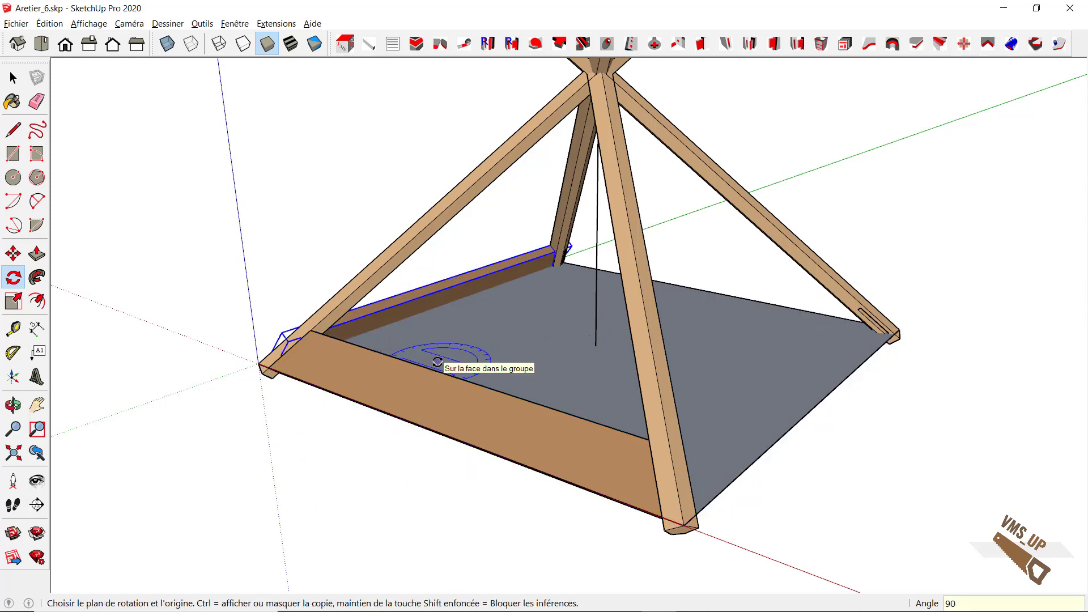
pyautogui.write('x3')
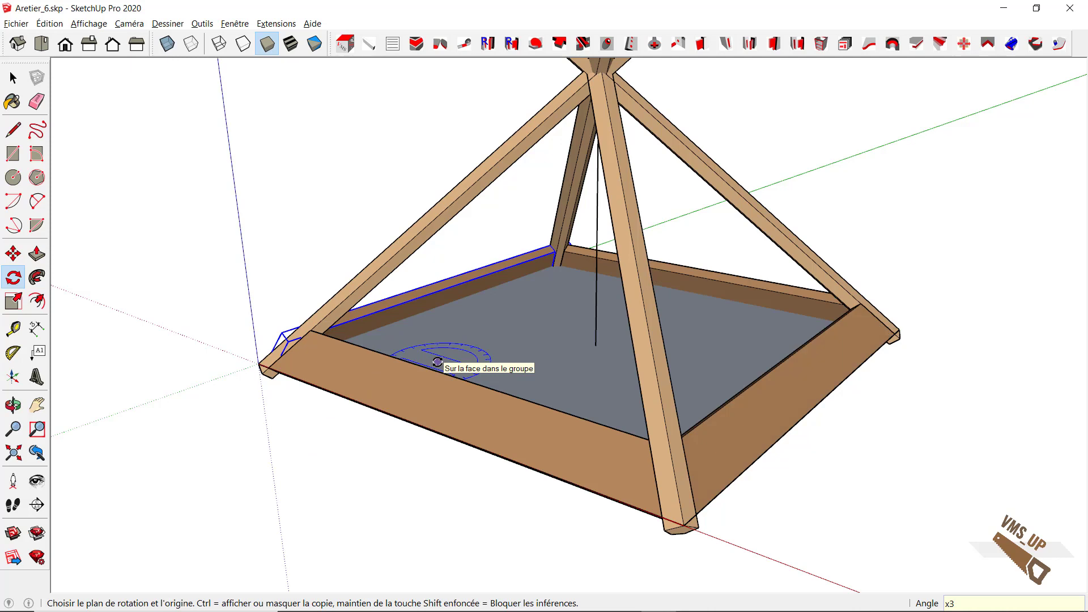
# Step: Hide the construction group containing the grey base surface and vertical centre line, leaving only the timber frame on view
pyautogui.rightClick(511, 375)
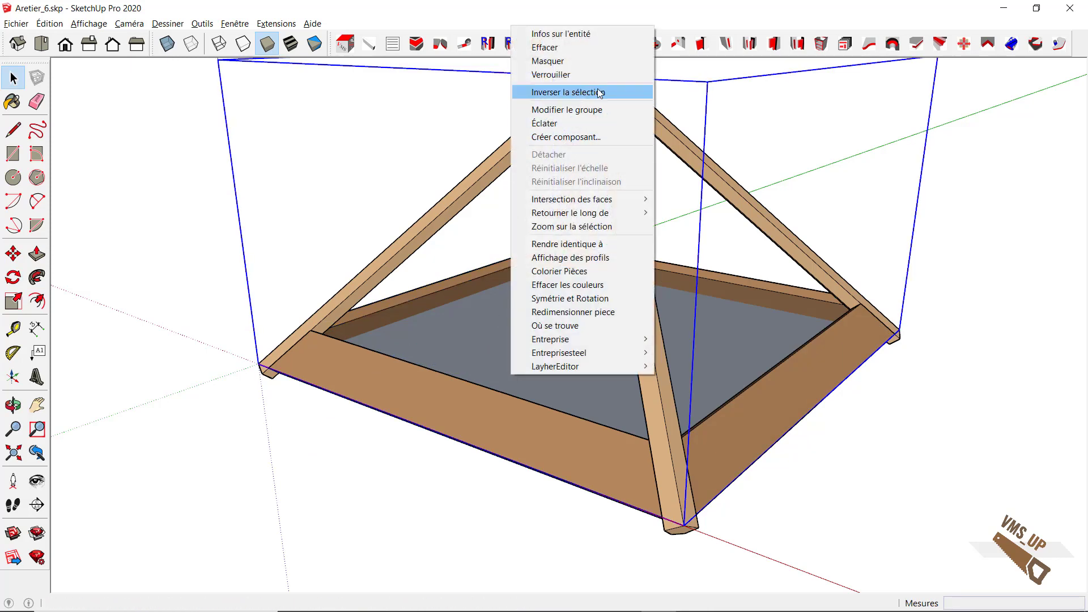
pyautogui.click(604, 62)
pyautogui.press('o')
pyautogui.moveTo(692, 329); pyautogui.dragTo(222, 328)
pyautogui.moveTo(658, 354); pyautogui.dragTo(686, 359, button='middle')
pyautogui.scroll(-3, 590, 345)
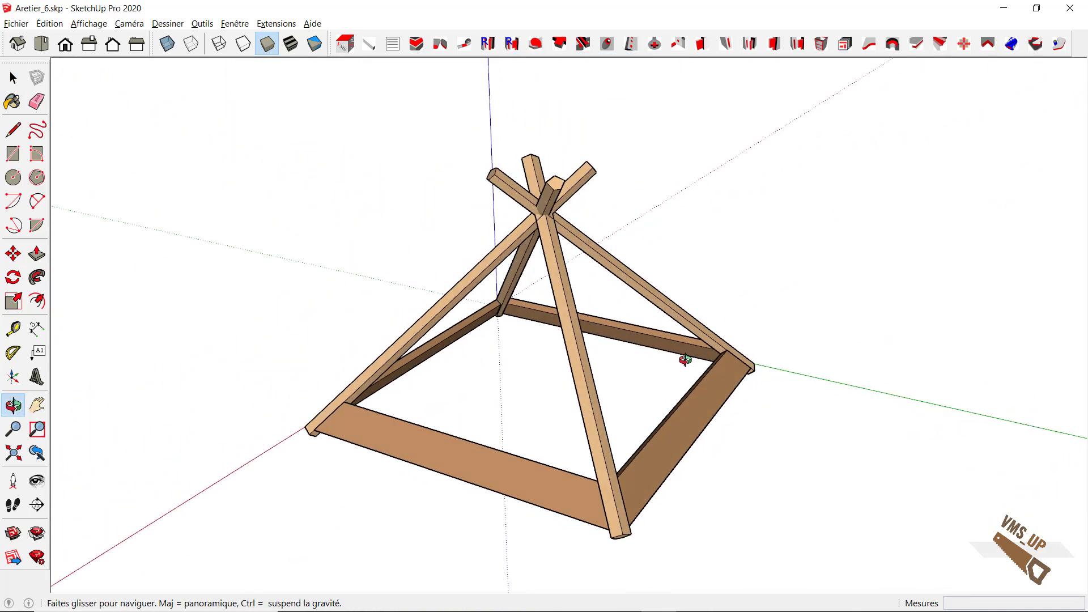
pyautogui.moveTo(505, 391); pyautogui.dragTo(751, 370, button='middle')
pyautogui.moveTo(642, 399); pyautogui.dragTo(666, 392, button='middle')
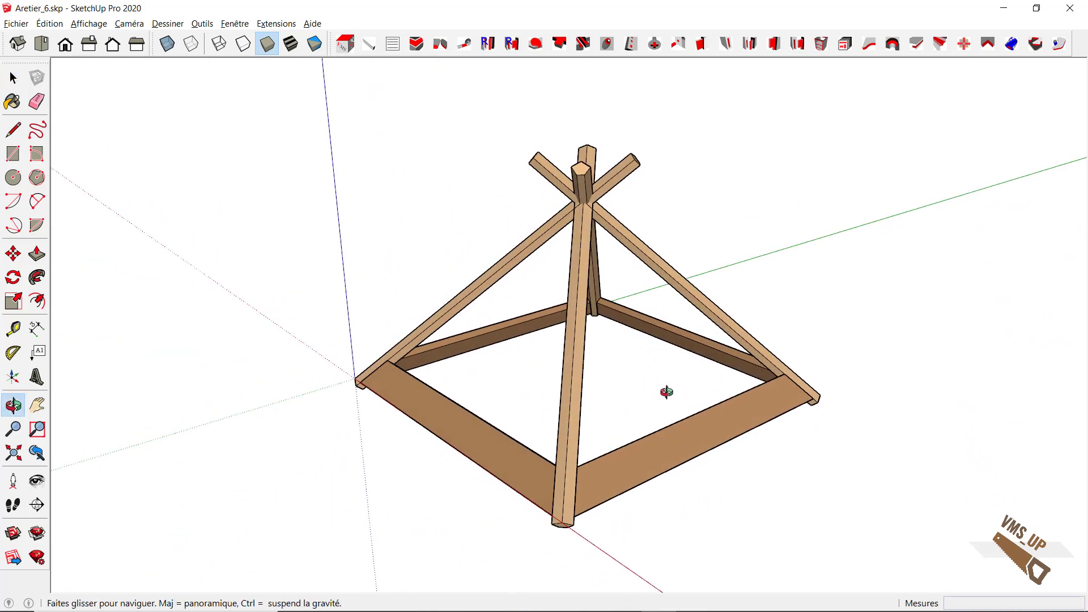